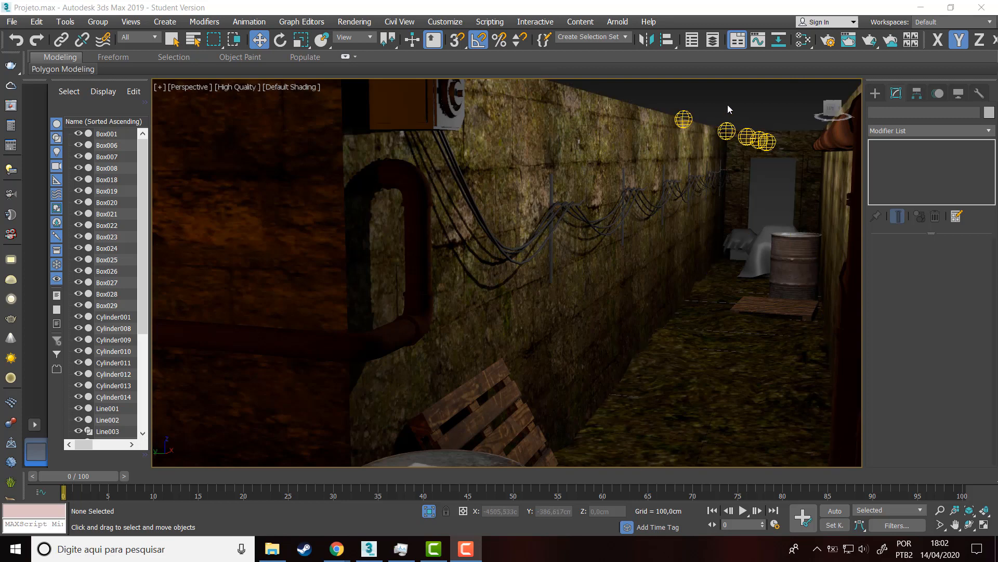
Compare the corridor scene in Standard and High Quality viewport display.
{"action": "left_click", "coordinate": [248, 87]}
{"action": "left_click", "coordinate": [277, 112]}
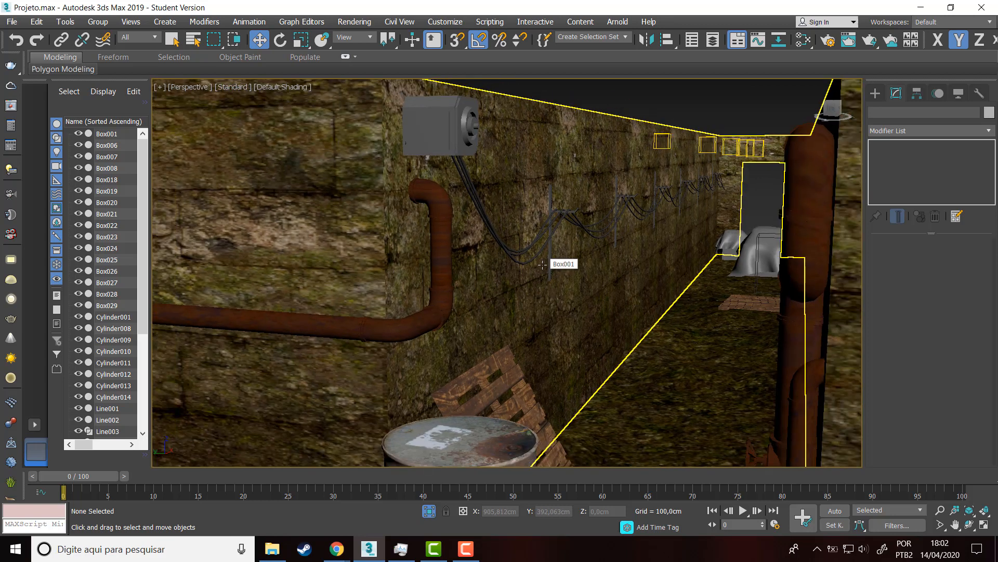
{"action": "left_click", "coordinate": [233, 87]}
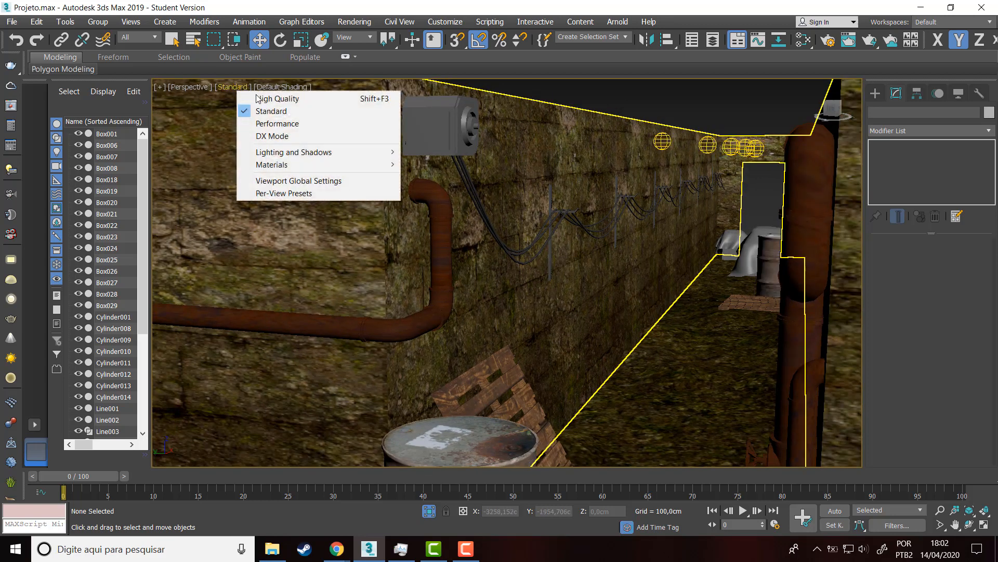
{"action": "left_click", "coordinate": [312, 98]}
Frame the whole scene in an angled perspective view from above and set the viewport quality to Standard.
{"action": "key", "text": "t"}
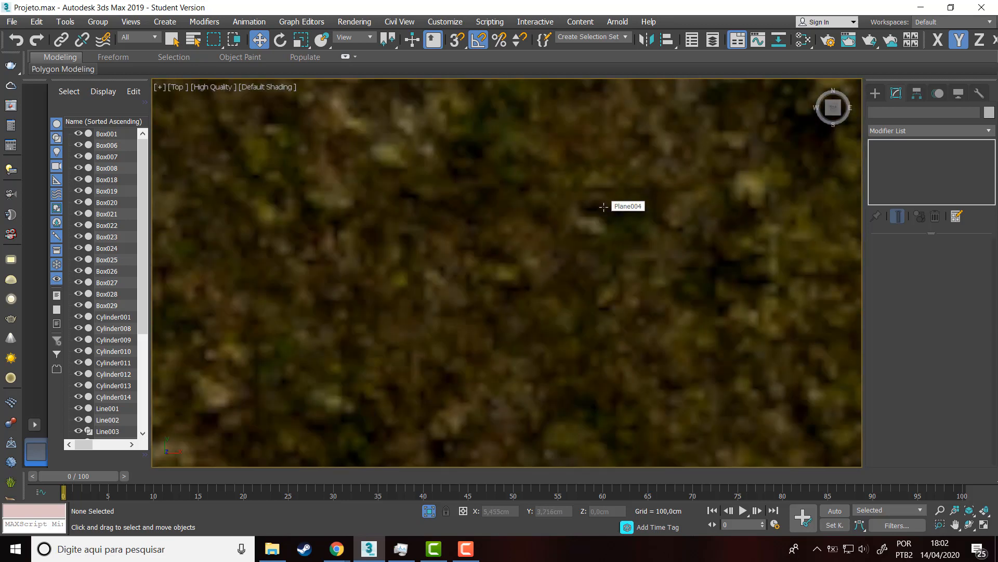
{"action": "key", "text": "p"}
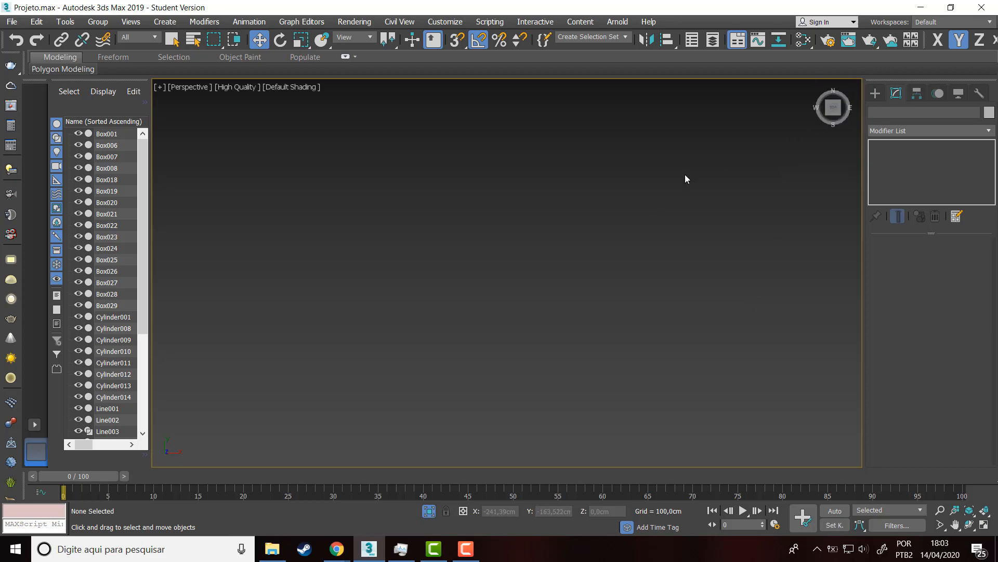
{"action": "key", "text": "z"}
{"action": "scroll", "coordinate": [450, 108], "scroll_direction": "up", "scroll_amount": 6}
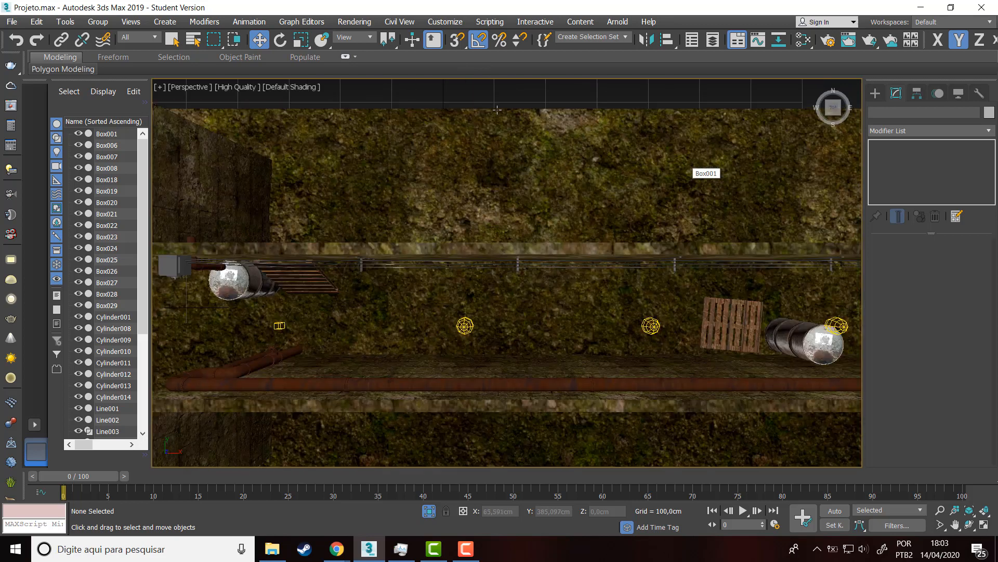
{"action": "key", "text": "z"}
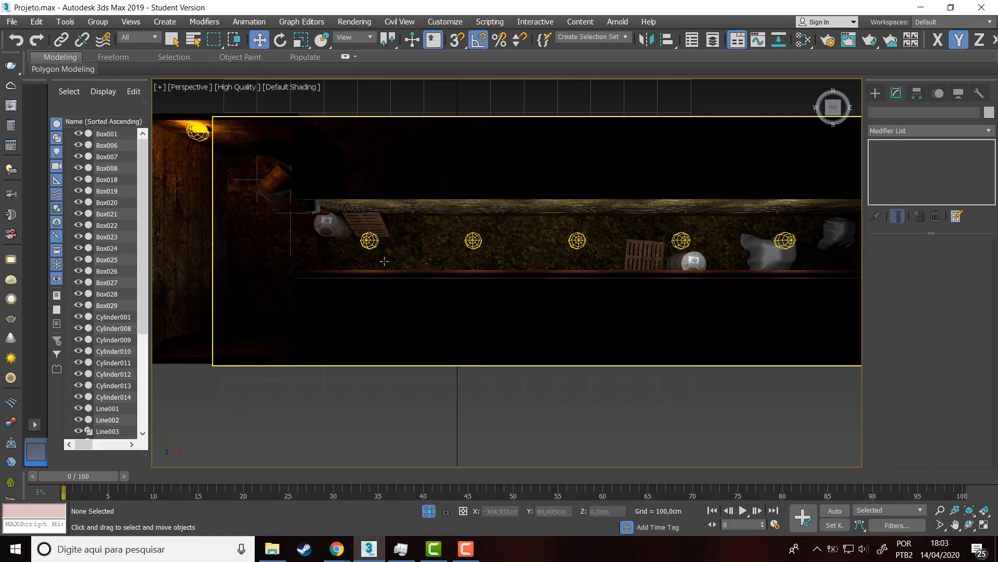
{"action": "left_click", "coordinate": [367, 222]}
{"action": "middle_click_drag", "start_coordinate": [366, 222], "coordinate": [282, 139], "text": "alt"}
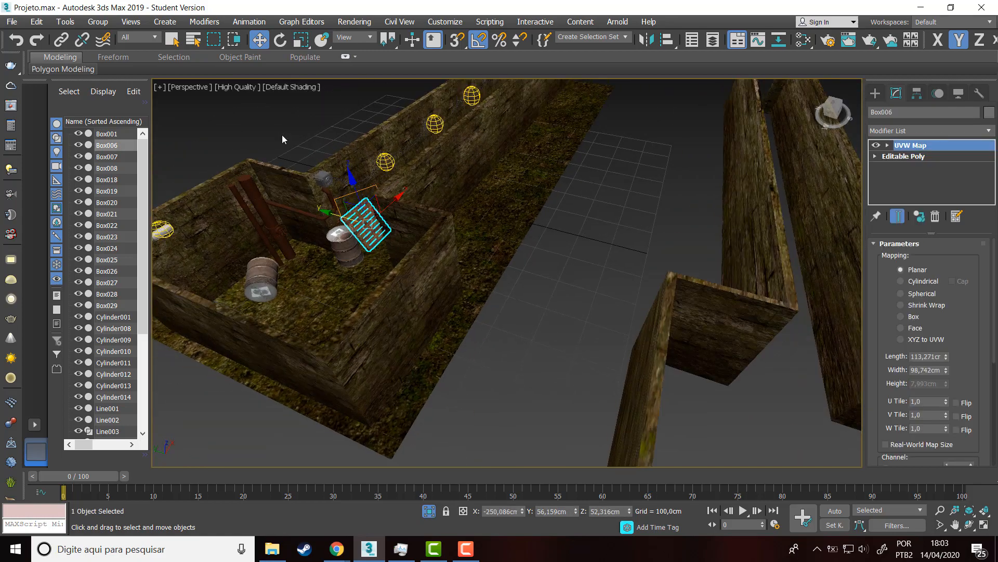
{"action": "left_click", "coordinate": [242, 89]}
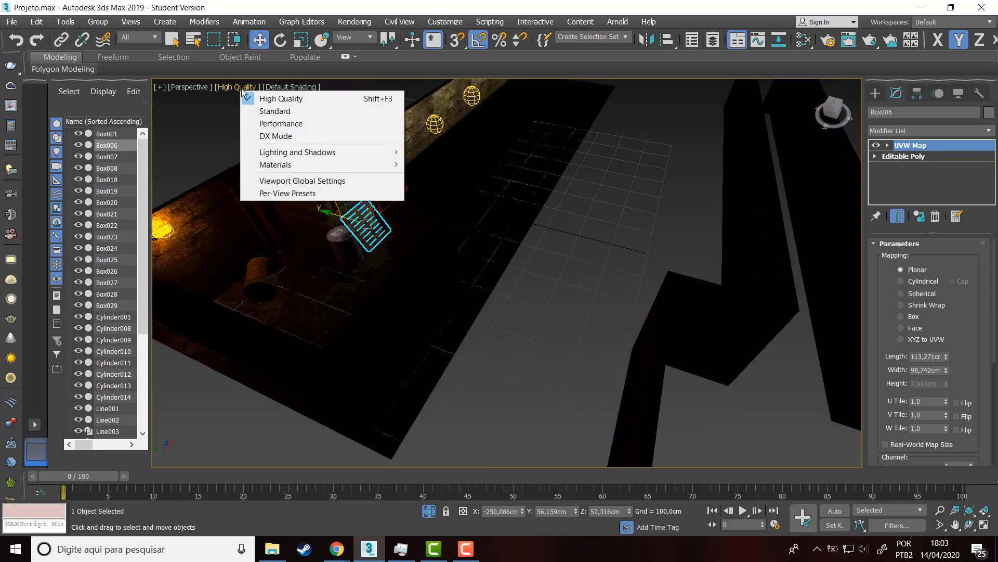
{"action": "left_click", "coordinate": [300, 111]}
{"action": "middle_click_drag", "start_coordinate": [458, 230], "coordinate": [472, 246], "text": "alt"}
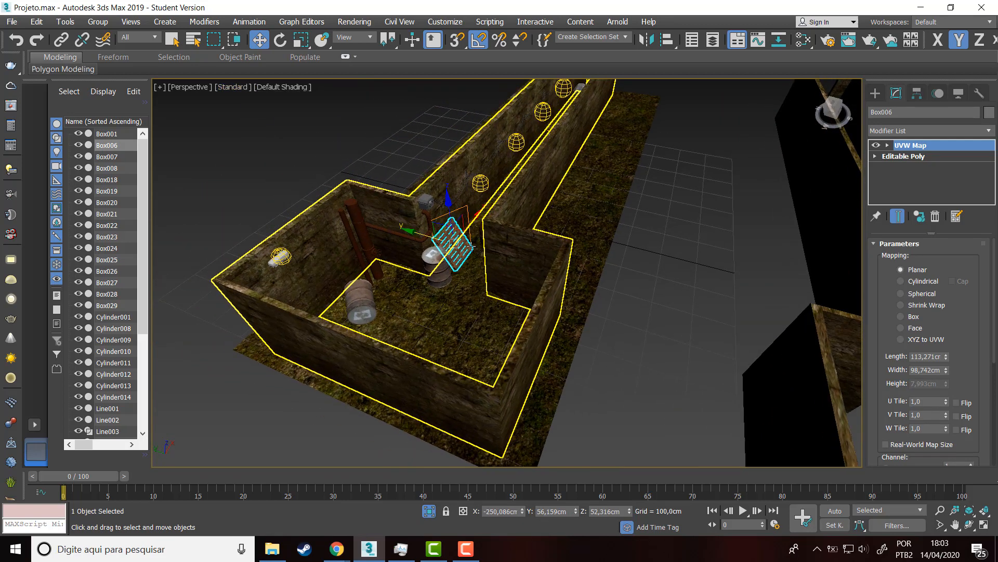
Select all the photometric lights in the scene and hide them.
{"action": "left_click", "coordinate": [279, 256]}
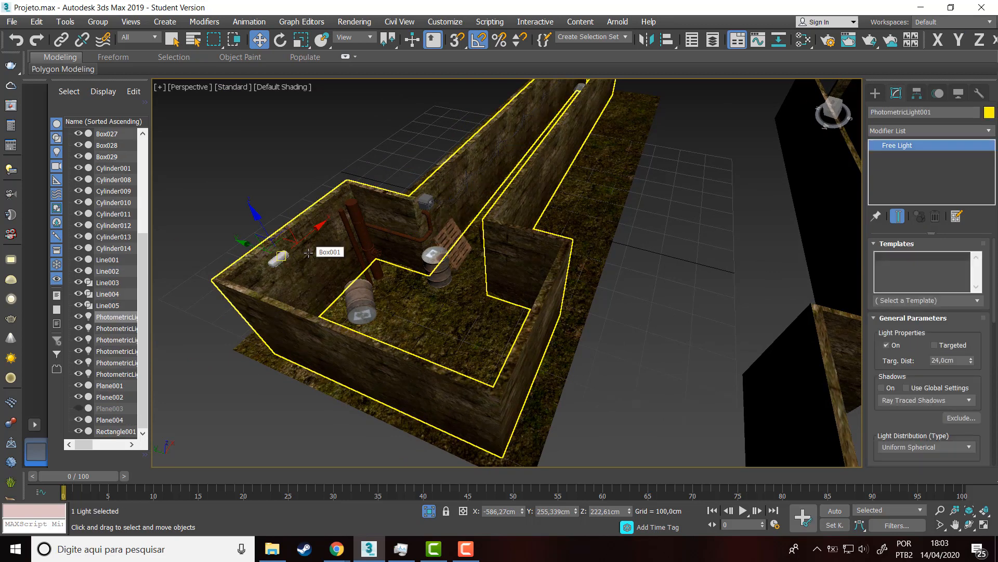
{"action": "left_click", "coordinate": [271, 170]}
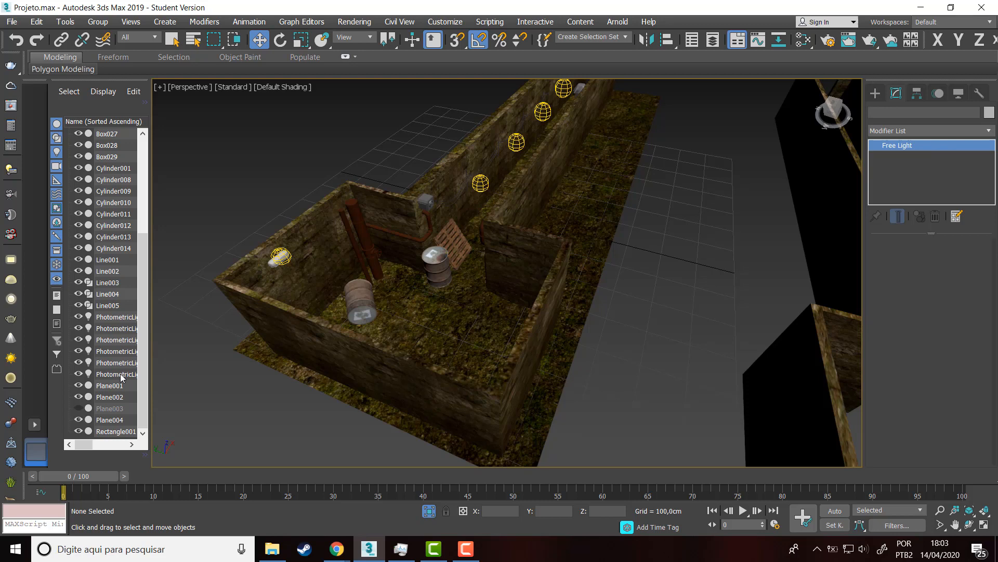
{"action": "left_click", "coordinate": [119, 317]}
{"action": "left_click", "coordinate": [121, 375], "text": "shift"}
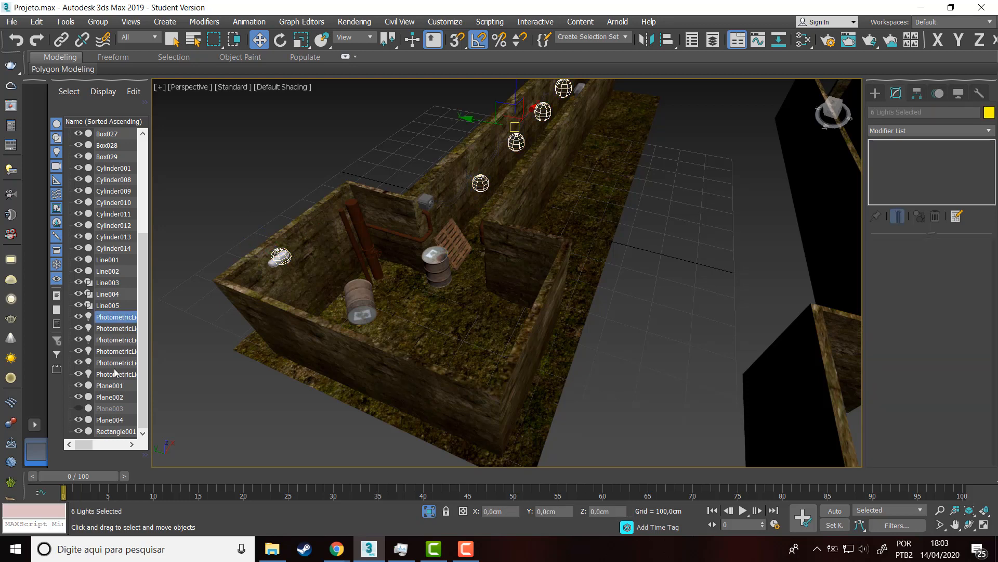
{"action": "left_click", "coordinate": [79, 316]}
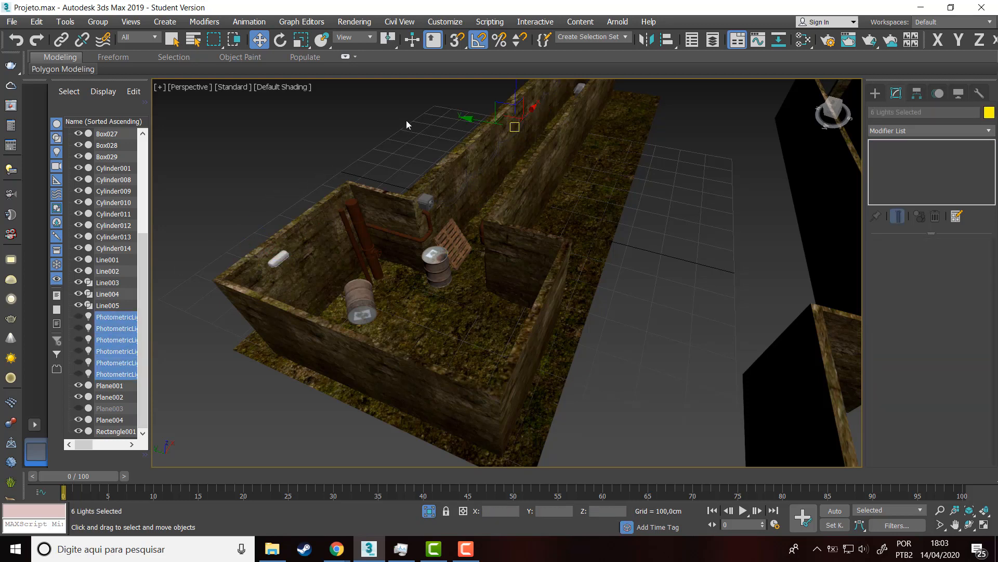
Compare the furnished room's walls (Box001) with the duplicate walls beside them.
{"action": "middle_click_drag", "start_coordinate": [407, 120], "coordinate": [343, 172], "text": "alt"}
{"action": "scroll", "coordinate": [341, 169], "scroll_direction": "down", "scroll_amount": 5}
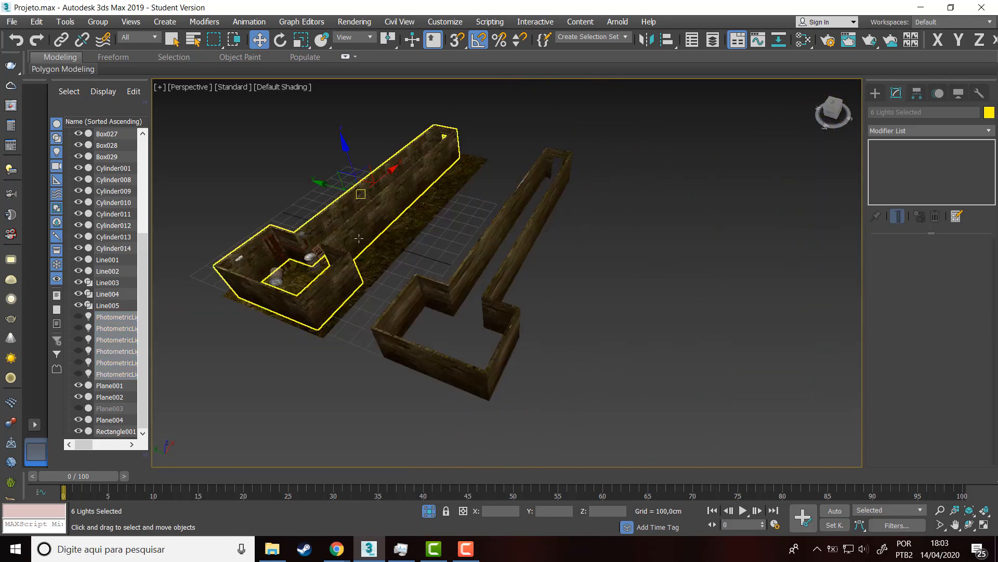
{"action": "scroll", "coordinate": [371, 281], "scroll_direction": "up", "scroll_amount": 6}
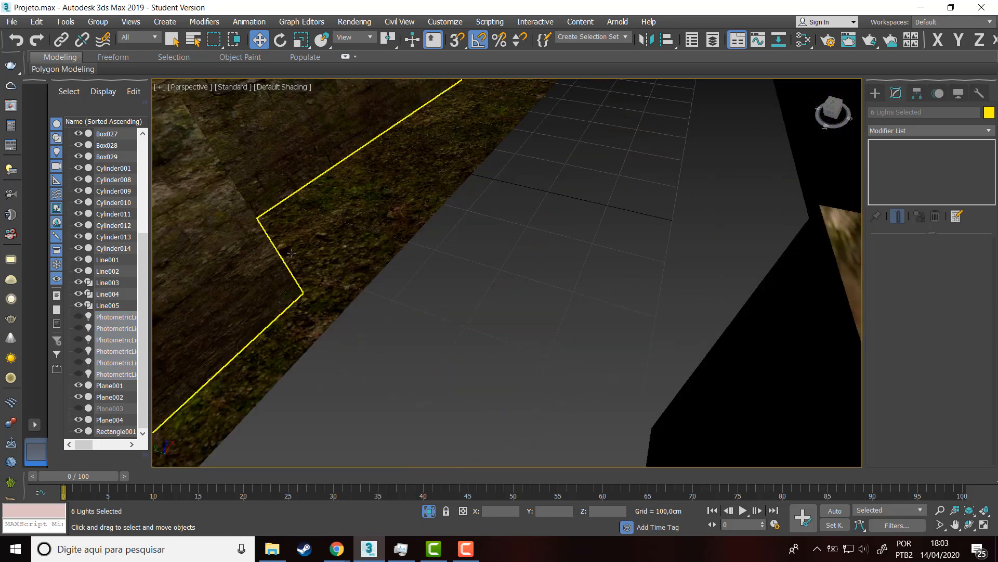
{"action": "scroll", "coordinate": [271, 253], "scroll_direction": "down", "scroll_amount": 3}
{"action": "left_click", "coordinate": [326, 242]}
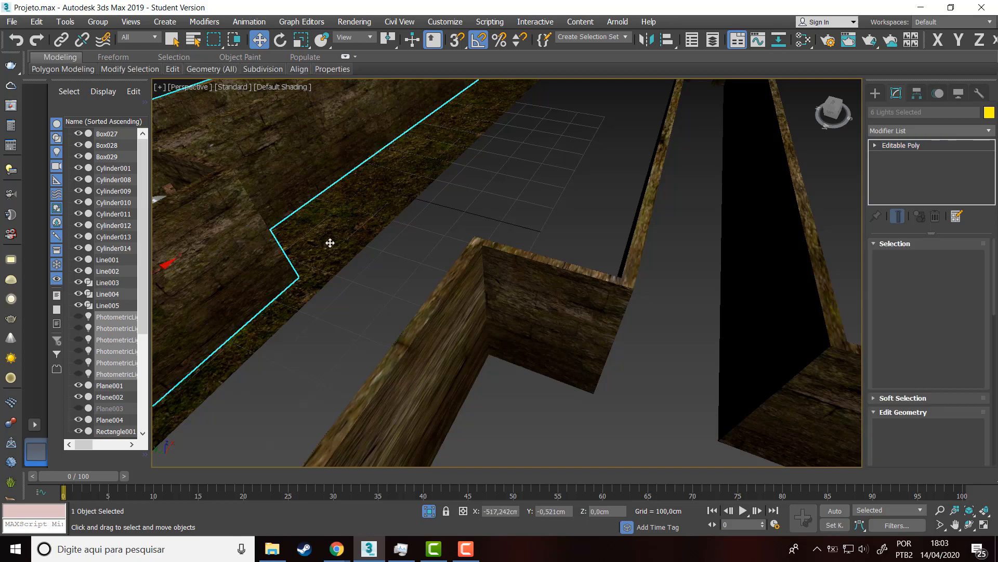
{"action": "scroll", "coordinate": [330, 239], "scroll_direction": "down", "scroll_amount": 3}
{"action": "scroll", "coordinate": [520, 296], "scroll_direction": "up", "scroll_amount": 3}
{"action": "middle_click_drag", "start_coordinate": [504, 304], "coordinate": [488, 333], "text": "alt"}
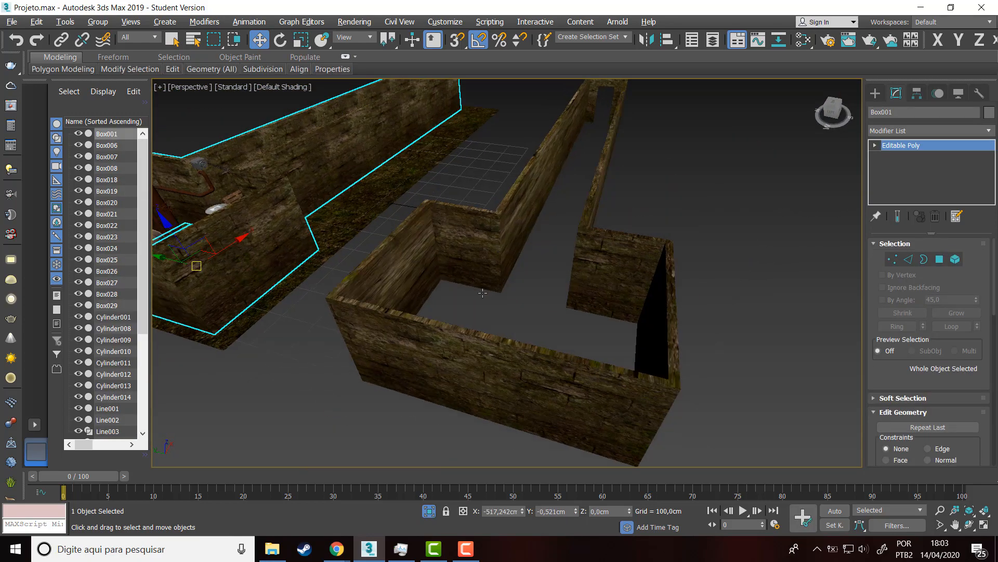
Examine how the brick texture is laid out on the duplicate walls' corners and long corridor sides.
{"action": "scroll", "coordinate": [487, 253], "scroll_direction": "up", "scroll_amount": 2}
{"action": "scroll", "coordinate": [487, 187], "scroll_direction": "up", "scroll_amount": 3}
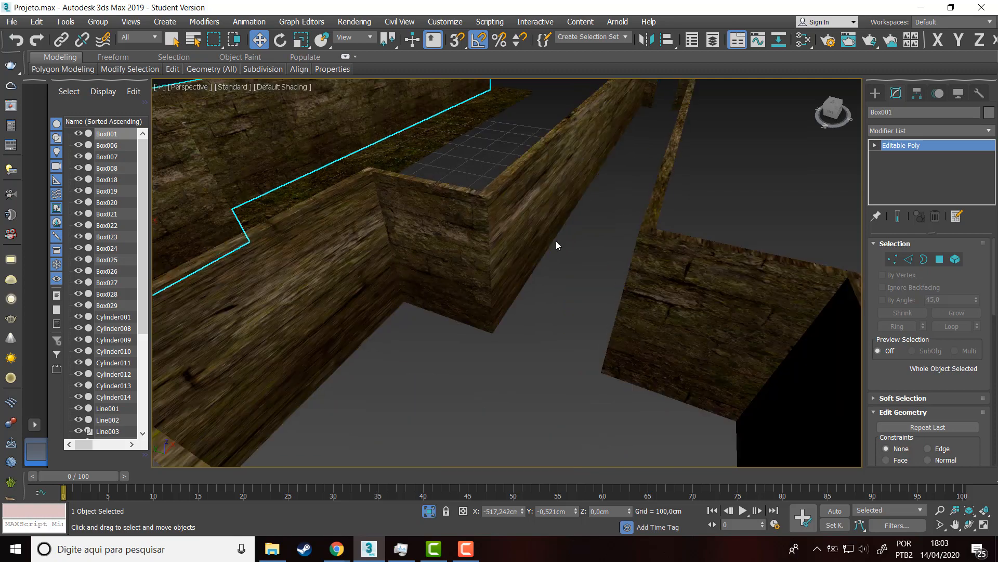
{"action": "mouse_move", "coordinate": [557, 242]}
{"action": "middle_mouse_down"}
{"action": "mouse_move", "coordinate": [543, 207]}
{"action": "mouse_move", "coordinate": [559, 229]}
{"action": "mouse_move", "coordinate": [538, 245]}
{"action": "middle_mouse_up"}
{"action": "scroll", "coordinate": [539, 243], "scroll_direction": "down", "scroll_amount": 2}
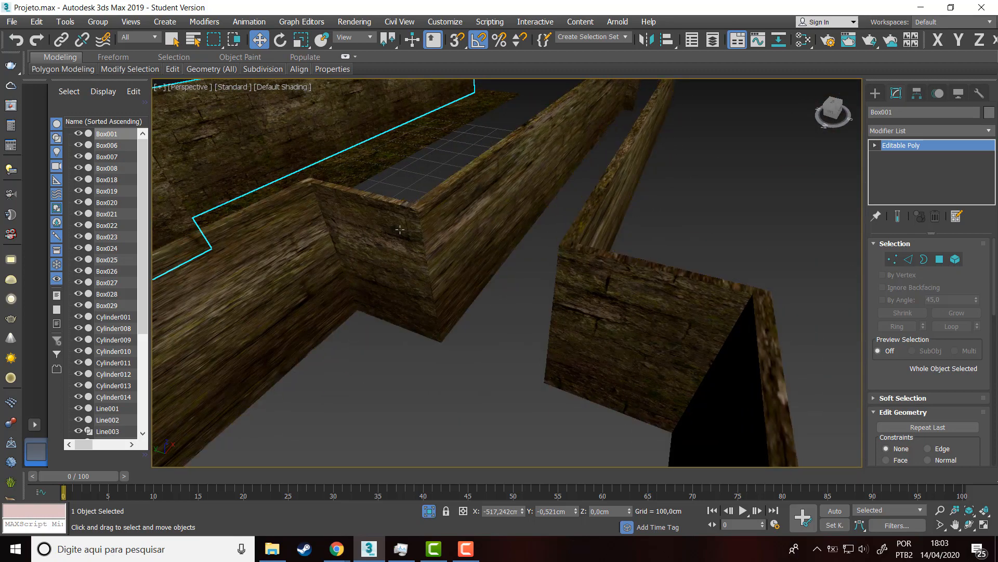
{"action": "left_click", "coordinate": [460, 445]}
{"action": "scroll", "coordinate": [586, 308], "scroll_direction": "down", "scroll_amount": 5}
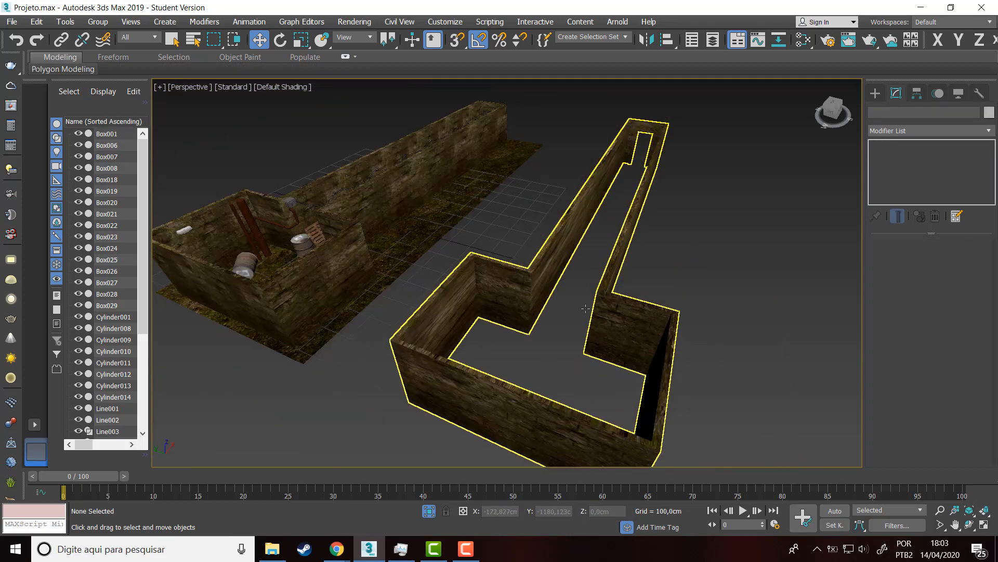
{"action": "middle_click_drag", "start_coordinate": [437, 231], "coordinate": [472, 252]}
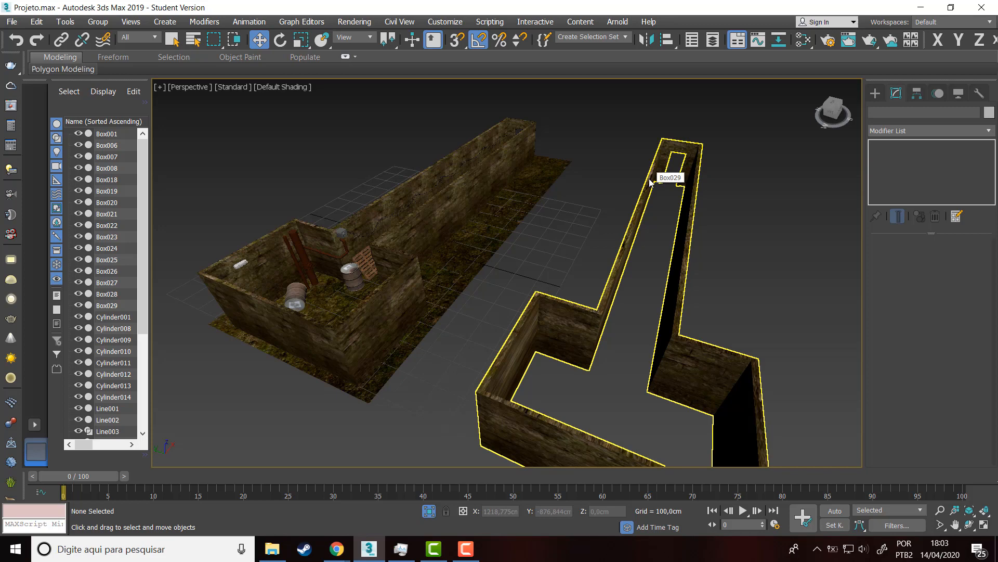
{"action": "middle_click_drag", "start_coordinate": [774, 292], "coordinate": [698, 260]}
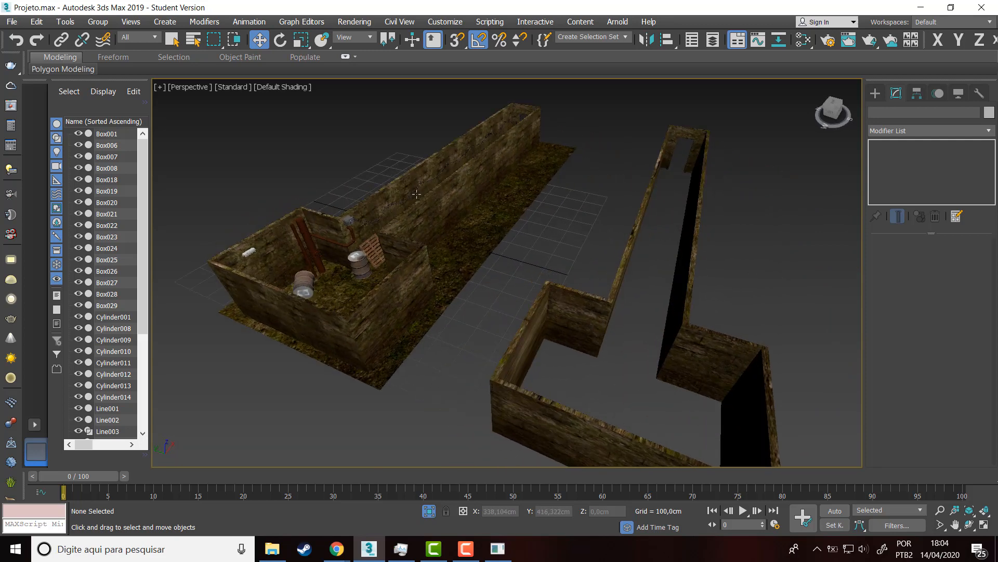
{"action": "scroll", "coordinate": [417, 194], "scroll_direction": "up", "scroll_amount": 4}
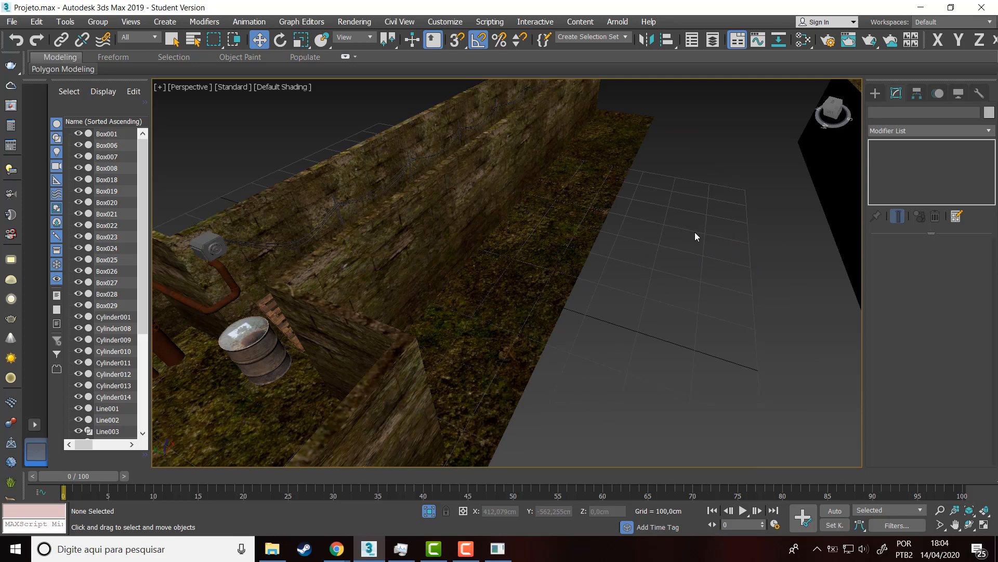
Space out the Material #20 node and its Map #9 bitmap node in the Slate Material Editor, then minimize the editor.
{"action": "key", "text": "m"}
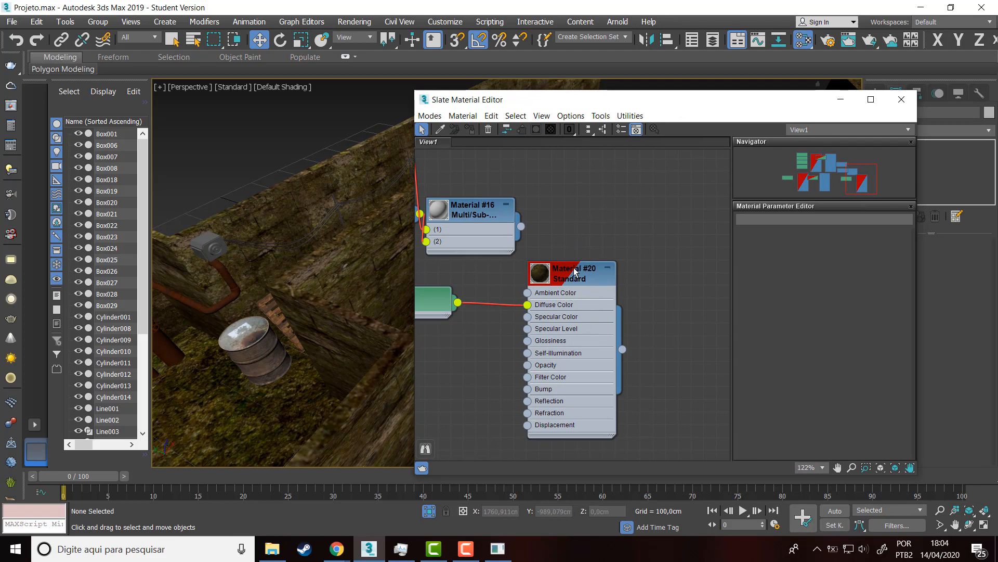
{"action": "left_click_drag", "start_coordinate": [580, 270], "coordinate": [643, 271]}
{"action": "left_click_drag", "start_coordinate": [435, 299], "coordinate": [524, 299]}
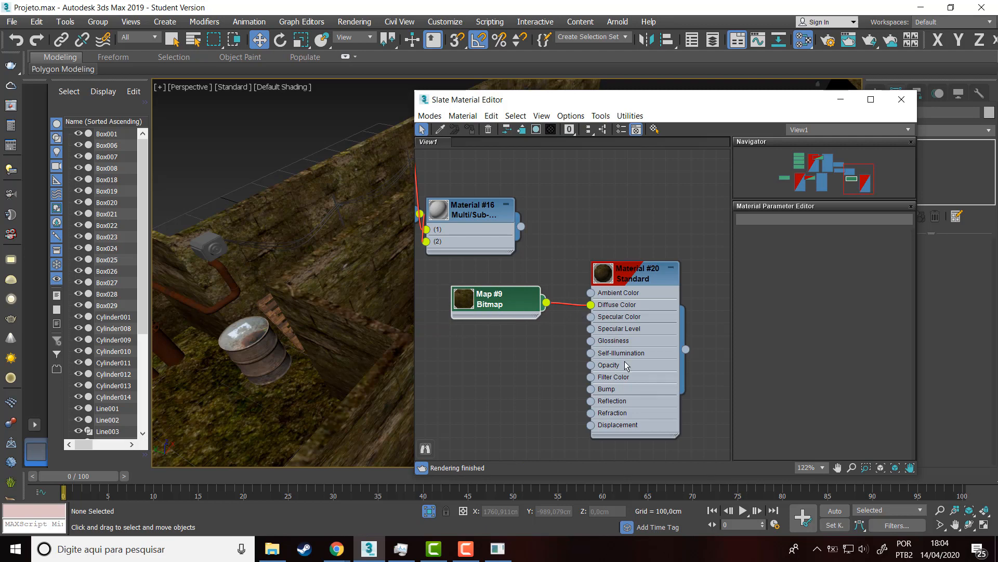
{"action": "left_click", "coordinate": [850, 103]}
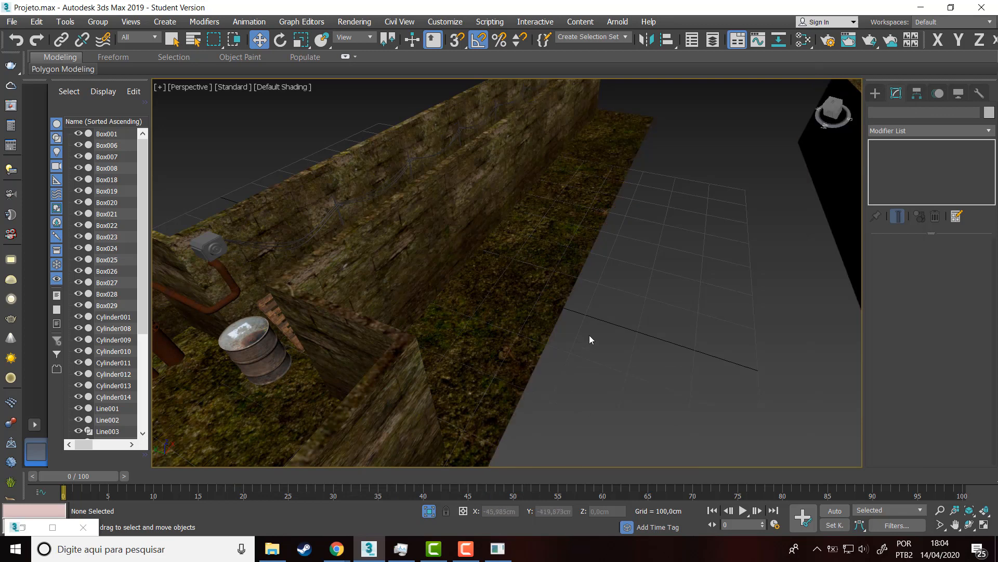
Select the duplicate wall object, Box029.
{"action": "middle_click_drag", "start_coordinate": [588, 338], "coordinate": [552, 274], "text": "alt"}
{"action": "scroll", "coordinate": [502, 234], "scroll_direction": "down", "scroll_amount": 5}
{"action": "scroll", "coordinate": [552, 273], "scroll_direction": "up", "scroll_amount": 5}
{"action": "left_click", "coordinate": [543, 261]}
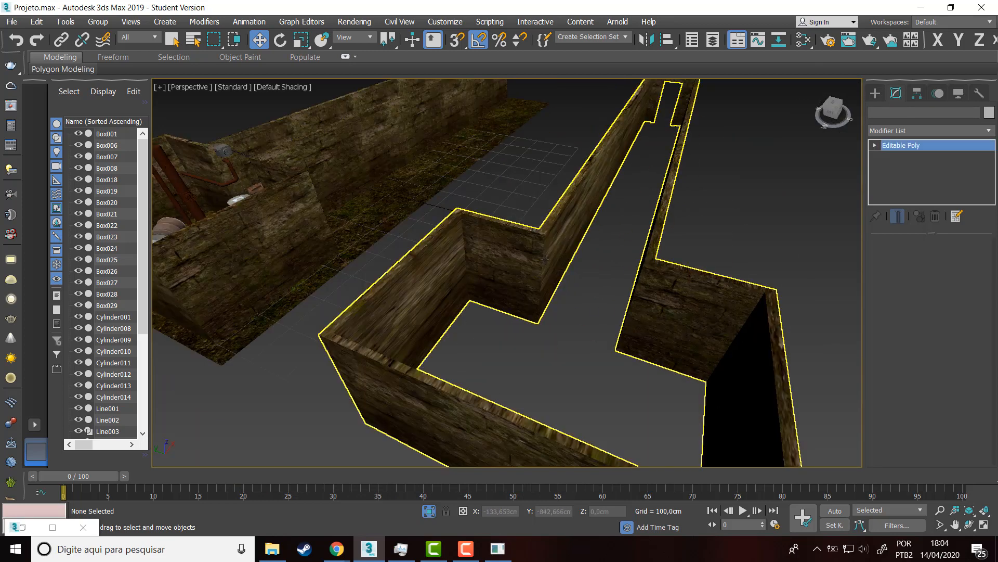
Compare the wall texture in the furnished room with the texture on the selected duplicate walls.
{"action": "mouse_move", "coordinate": [722, 242]}
{"action": "middle_mouse_down", "text": "alt"}
{"action": "mouse_move", "coordinate": [699, 239]}
{"action": "mouse_move", "coordinate": [712, 238]}
{"action": "middle_mouse_up", "text": "alt"}
{"action": "scroll", "coordinate": [584, 292], "scroll_direction": "down", "scroll_amount": 6}
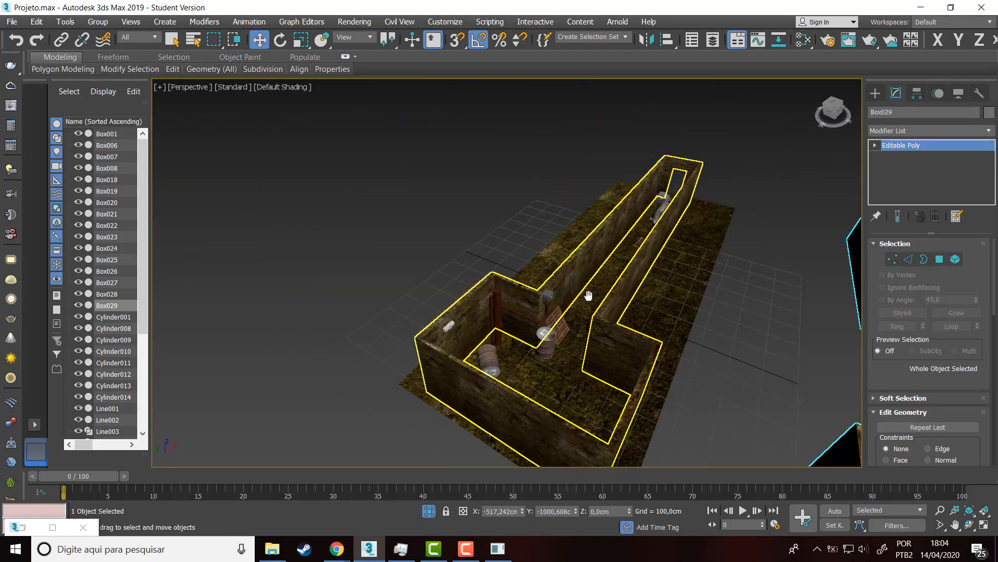
{"action": "scroll", "coordinate": [584, 292], "scroll_direction": "up", "scroll_amount": 8}
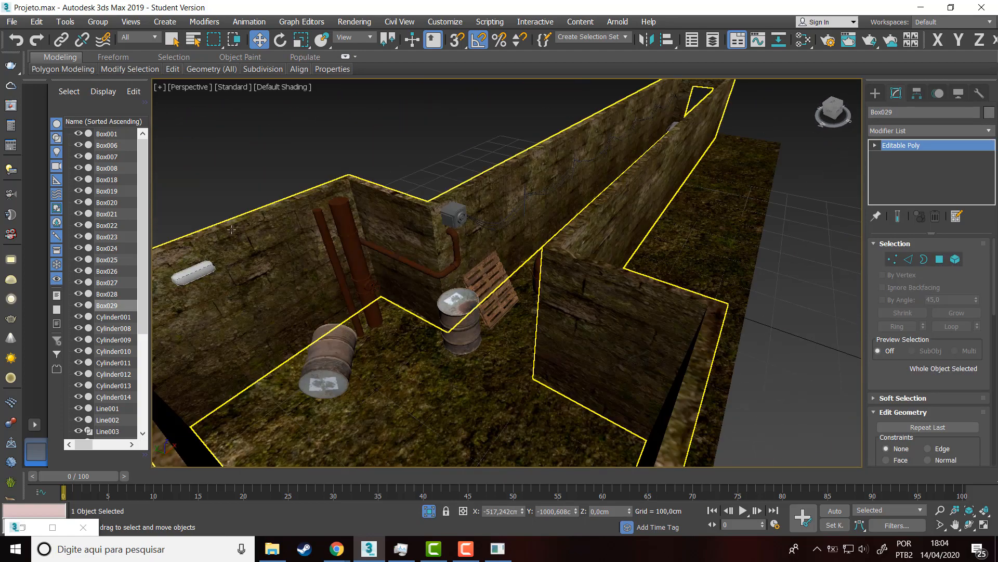
{"action": "scroll", "coordinate": [510, 170], "scroll_direction": "down", "scroll_amount": 5}
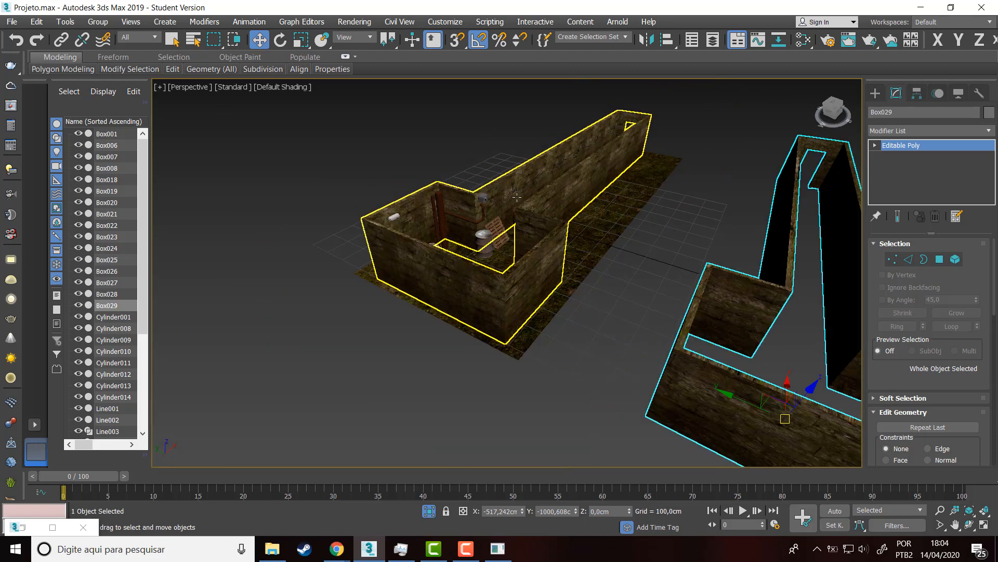
{"action": "middle_click_drag", "start_coordinate": [729, 275], "coordinate": [475, 216]}
{"action": "scroll", "coordinate": [585, 305], "scroll_direction": "up", "scroll_amount": 5}
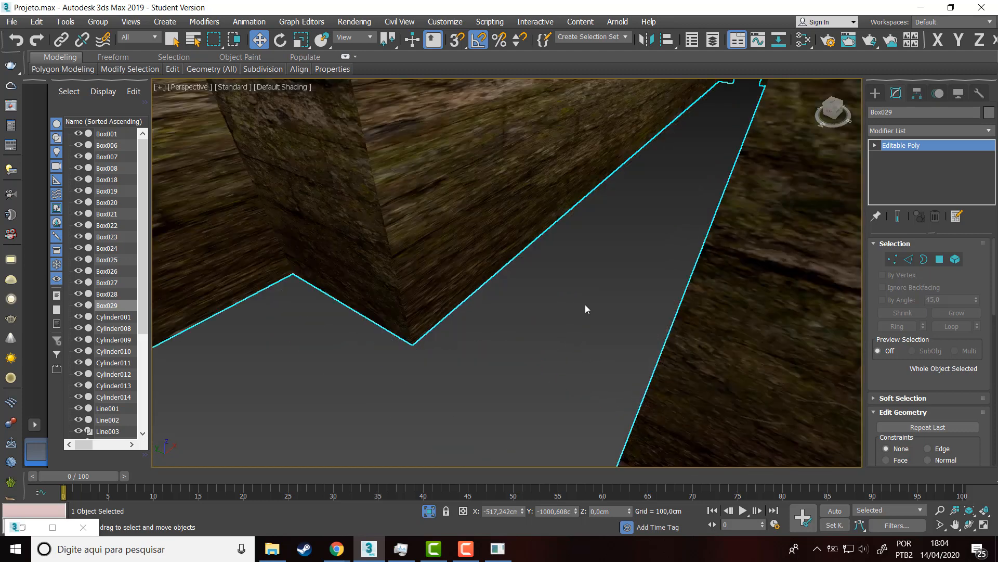
{"action": "scroll", "coordinate": [603, 304], "scroll_direction": "down", "scroll_amount": 6}
{"action": "scroll", "coordinate": [542, 310], "scroll_direction": "up", "scroll_amount": 3}
{"action": "scroll", "coordinate": [541, 309], "scroll_direction": "up", "scroll_amount": 3}
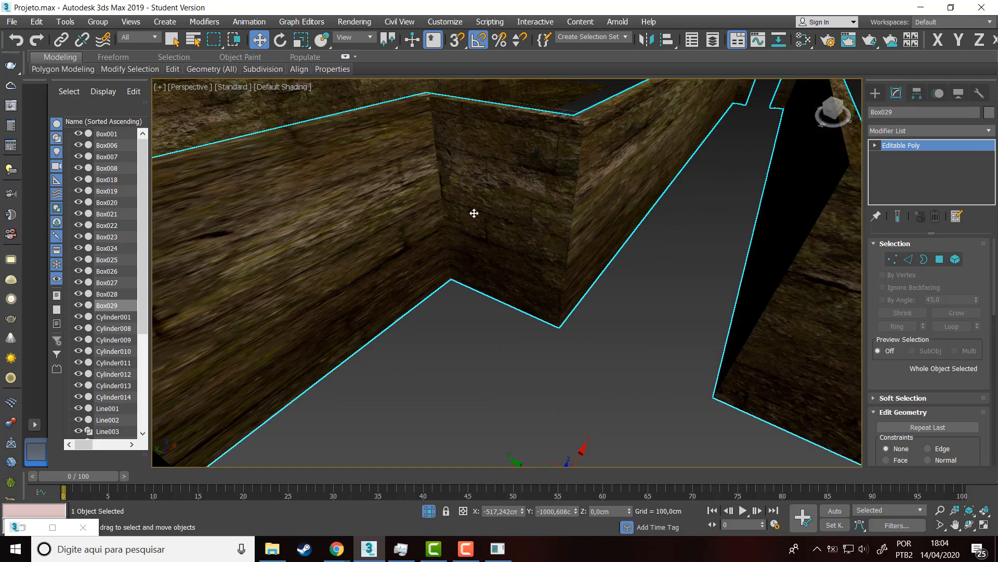
{"action": "scroll", "coordinate": [555, 292], "scroll_direction": "down", "scroll_amount": 3}
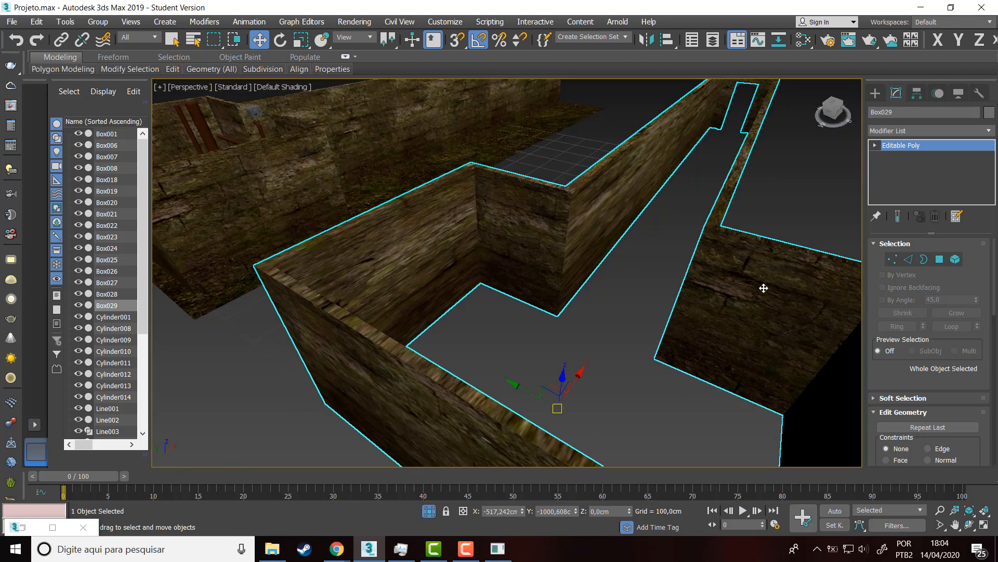
Keep the duplicate walls selected and turn on the Edged Faces display for them.
{"action": "left_click", "coordinate": [600, 284]}
{"action": "mouse_move", "coordinate": [592, 241]}
{"action": "middle_mouse_down", "text": "alt"}
{"action": "mouse_move", "coordinate": [725, 228]}
{"action": "mouse_move", "coordinate": [586, 252]}
{"action": "mouse_move", "coordinate": [530, 229]}
{"action": "mouse_move", "coordinate": [575, 231]}
{"action": "middle_mouse_up", "text": "alt"}
{"action": "middle_click_drag", "start_coordinate": [642, 199], "coordinate": [642, 208]}
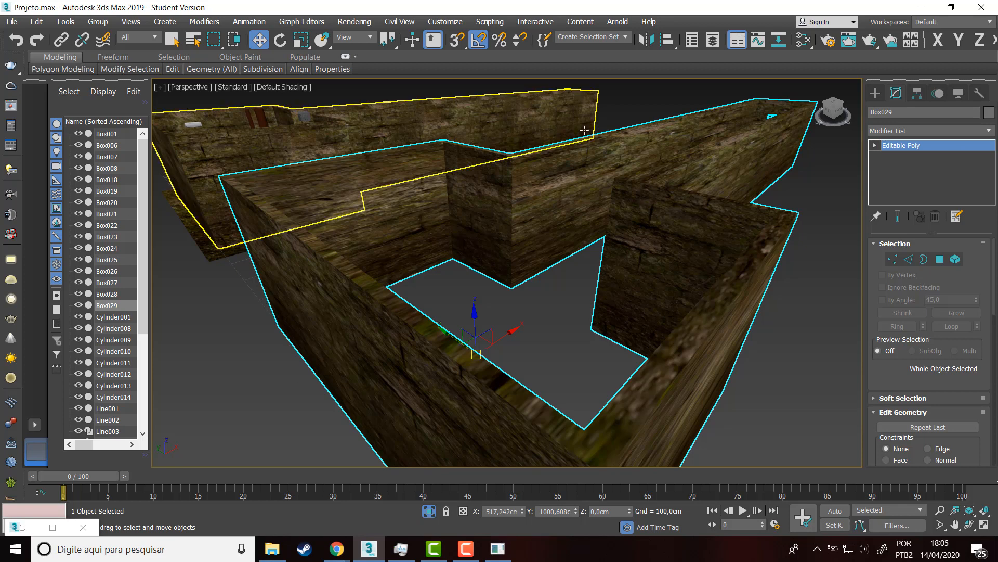
{"action": "key", "text": "F4"}
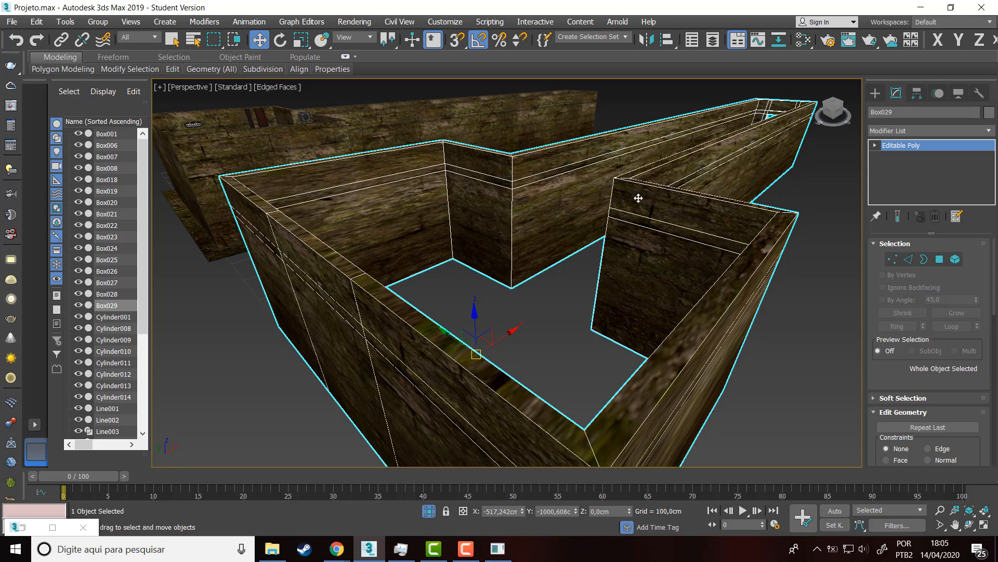
Isolate the duplicate walls and set their X and Y positions to 0 cm.
{"action": "middle_click_drag", "start_coordinate": [576, 211], "coordinate": [575, 263], "text": "alt"}
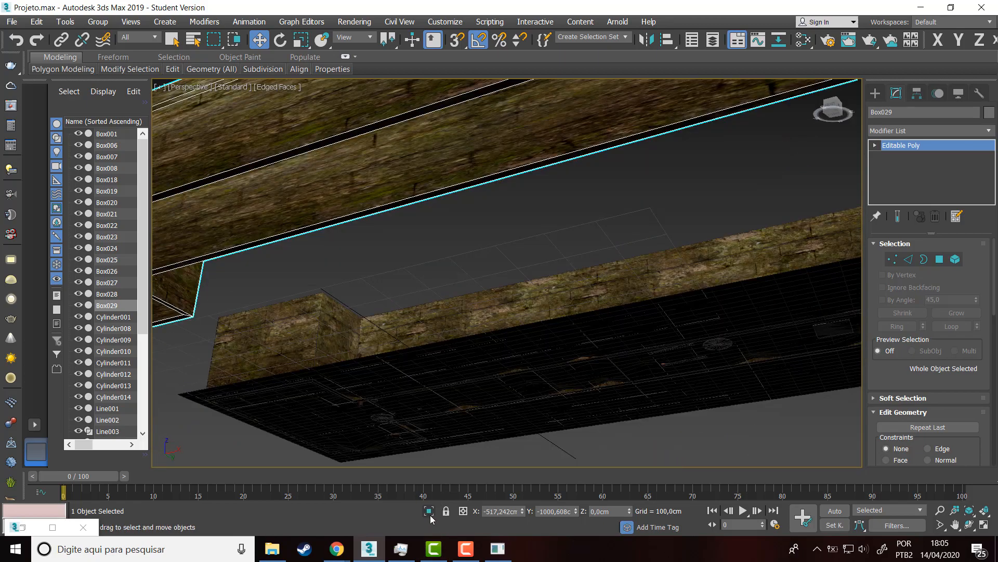
{"action": "left_click", "coordinate": [429, 511]}
{"action": "middle_click_drag", "start_coordinate": [519, 308], "coordinate": [570, 339], "text": "alt"}
{"action": "right_click", "coordinate": [522, 511]}
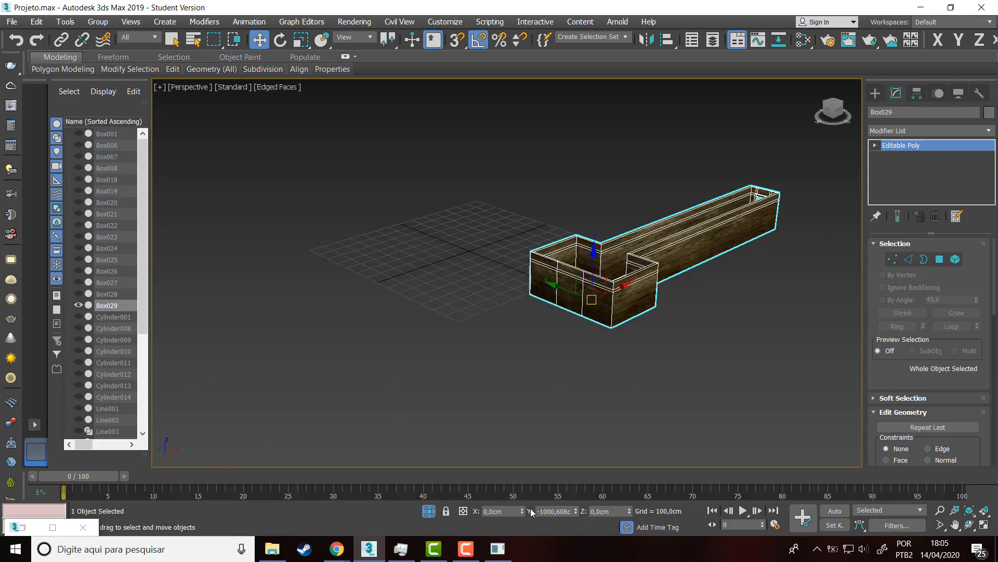
{"action": "right_click", "coordinate": [577, 511]}
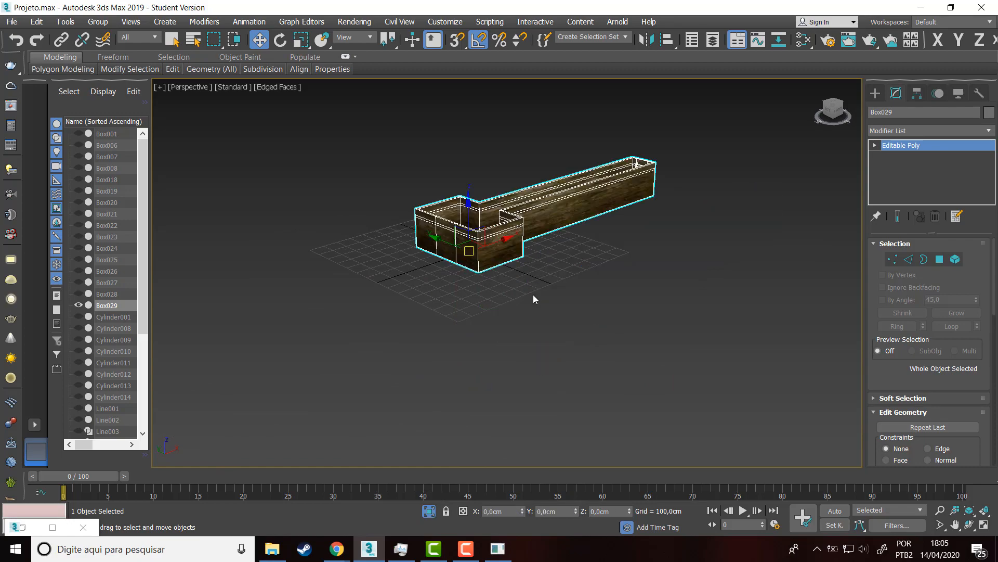
Examine how the brick texture runs along the inner and outer faces of the isolated walls.
{"action": "scroll", "coordinate": [542, 192], "scroll_direction": "up", "scroll_amount": 5}
{"action": "scroll", "coordinate": [546, 265], "scroll_direction": "up", "scroll_amount": 3}
{"action": "middle_click_drag", "start_coordinate": [541, 253], "coordinate": [602, 237], "text": "alt"}
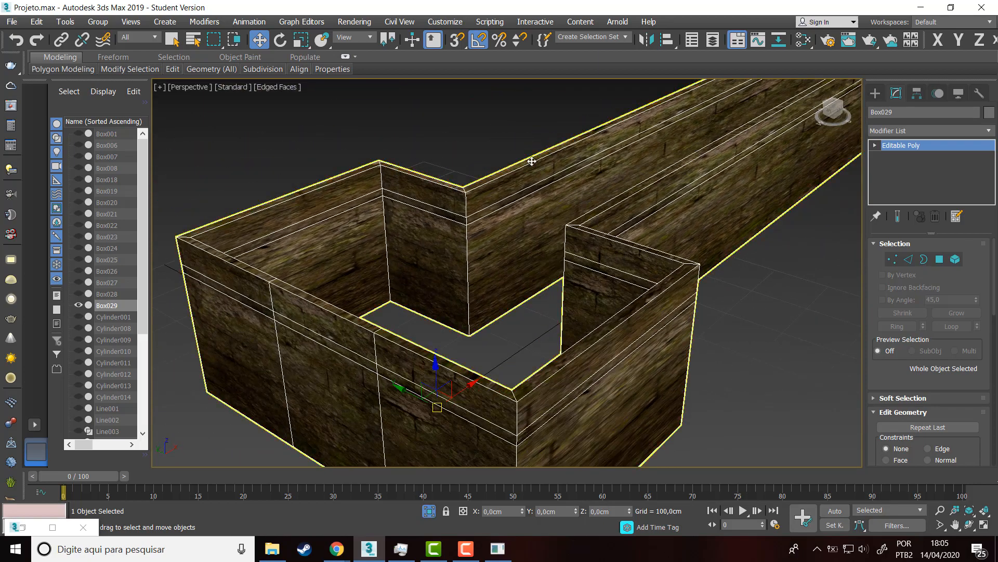
{"action": "scroll", "coordinate": [370, 307], "scroll_direction": "up", "scroll_amount": 3}
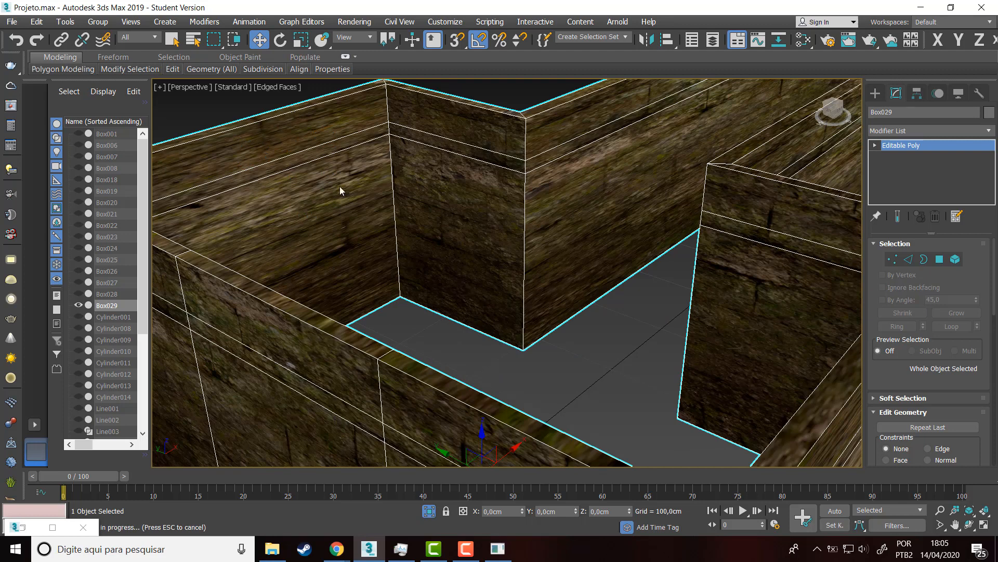
{"action": "scroll", "coordinate": [331, 165], "scroll_direction": "down", "scroll_amount": 3}
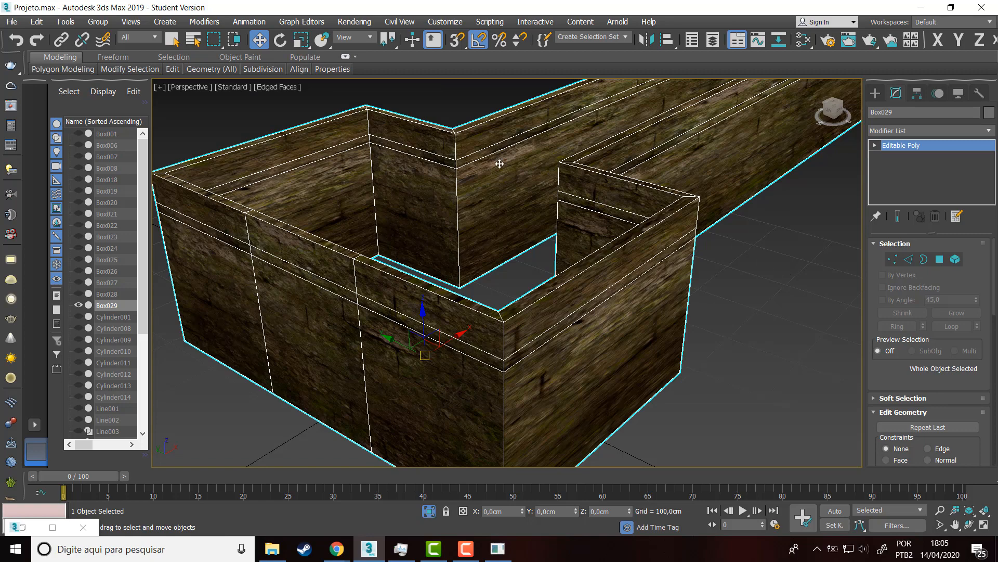
{"action": "middle_click_drag", "start_coordinate": [499, 163], "coordinate": [568, 309], "text": "alt"}
{"action": "scroll", "coordinate": [406, 208], "scroll_direction": "up", "scroll_amount": 4}
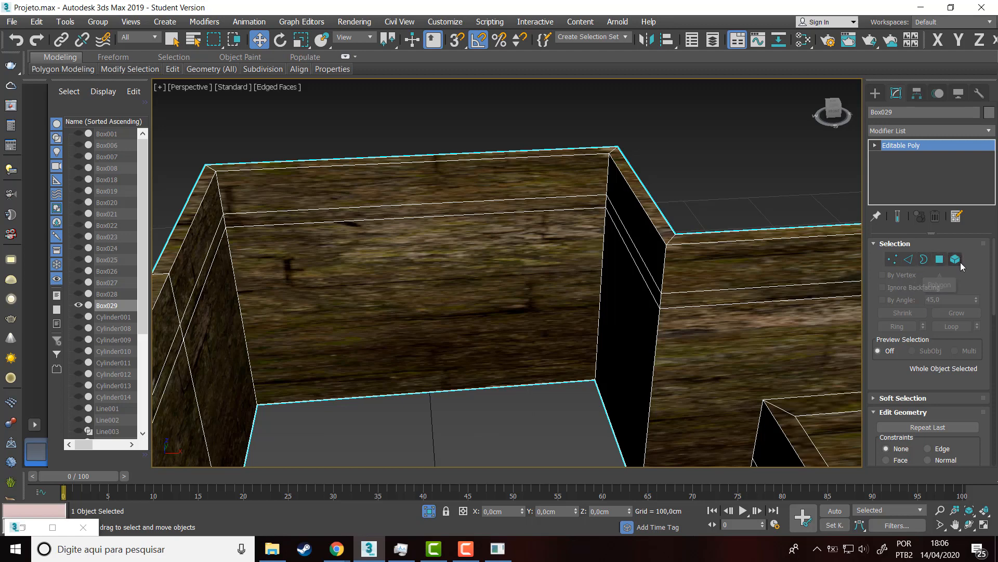
Switch the walls to Polygon level and select the three polygons on the inner face of the room's far wall.
{"action": "left_click", "coordinate": [938, 260]}
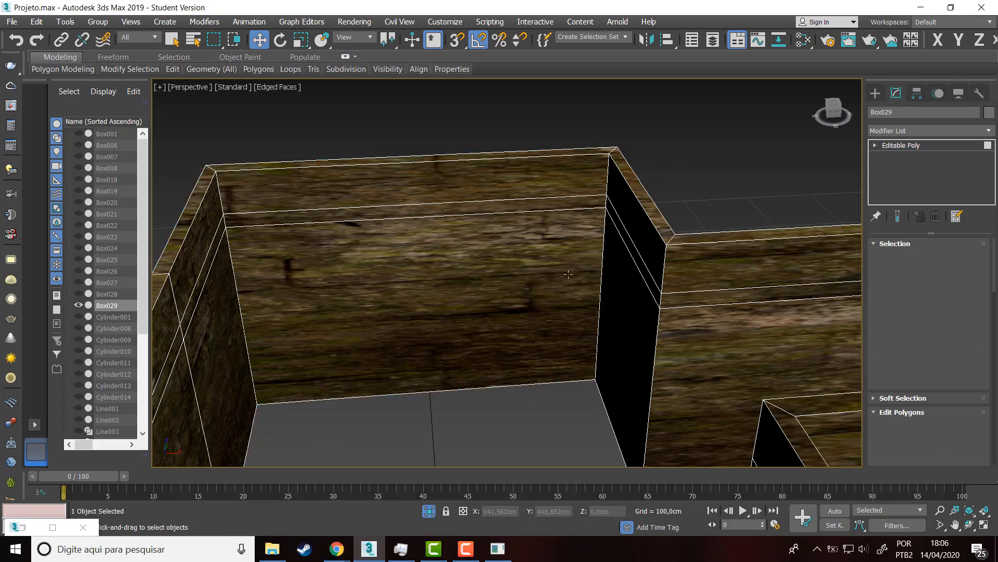
{"action": "left_click", "coordinate": [442, 203]}
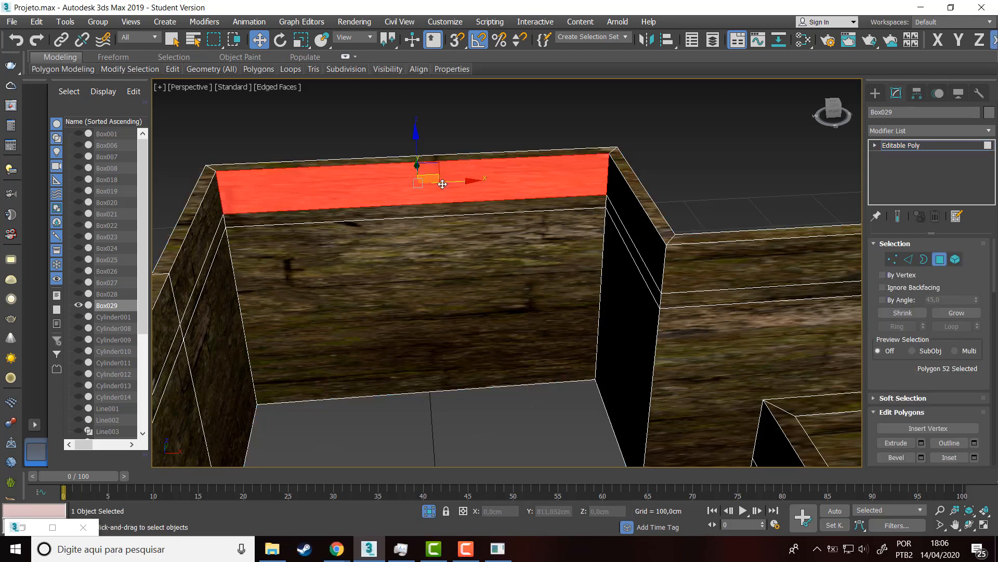
{"action": "left_click", "coordinate": [447, 219], "text": "ctrl"}
{"action": "left_click", "coordinate": [465, 271], "text": "ctrl"}
{"action": "scroll", "coordinate": [440, 242], "scroll_direction": "down", "scroll_amount": 3}
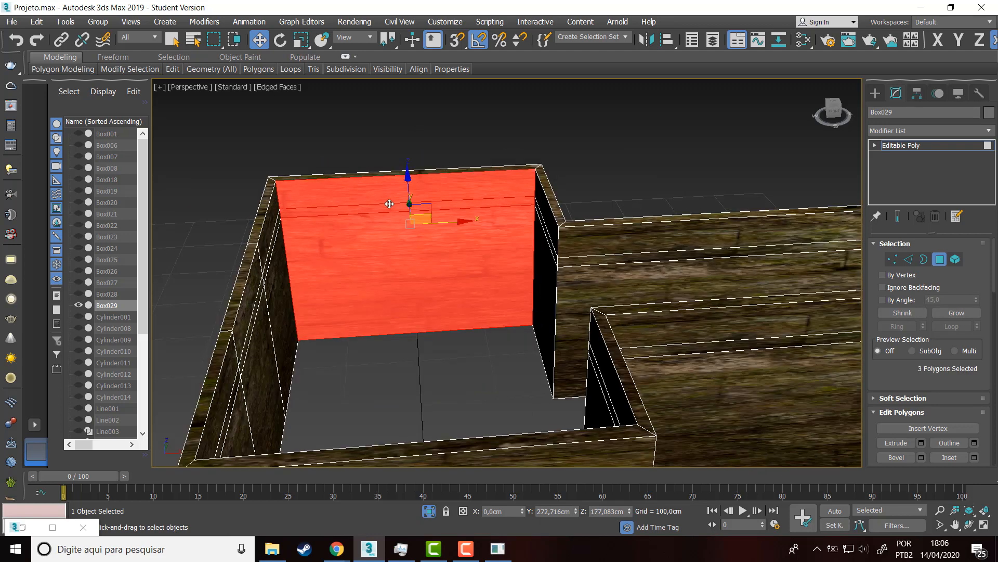
{"action": "scroll", "coordinate": [510, 264], "scroll_direction": "up", "scroll_amount": 1}
{"action": "scroll", "coordinate": [509, 264], "scroll_direction": "up", "scroll_amount": 2}
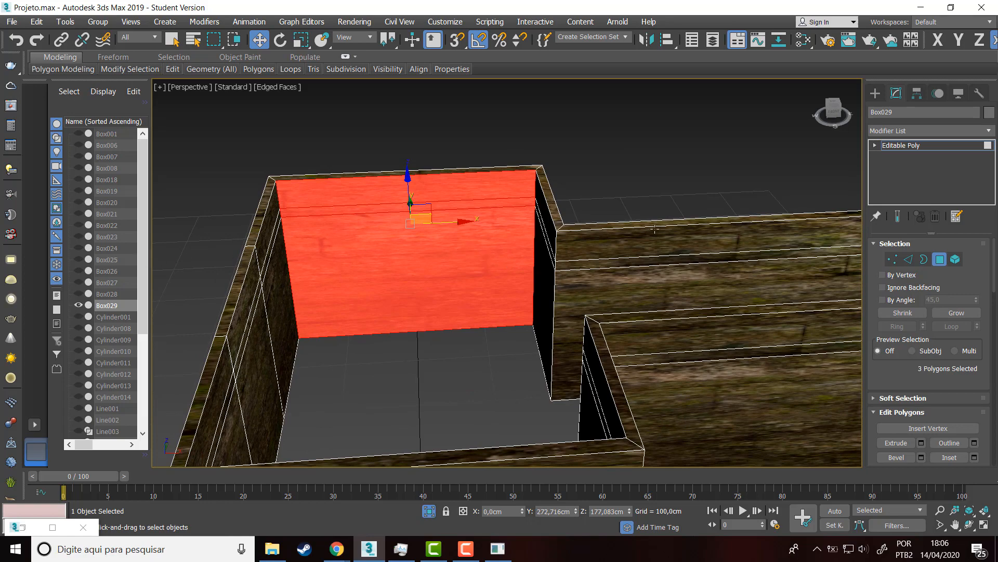
Add the parallel faces of both corridor walls and the room's front wall to the polygon selection.
{"action": "middle_click_drag", "start_coordinate": [749, 329], "coordinate": [733, 314], "text": "alt"}
{"action": "left_click", "coordinate": [664, 254], "text": "ctrl"}
{"action": "left_click", "coordinate": [659, 262], "text": "ctrl"}
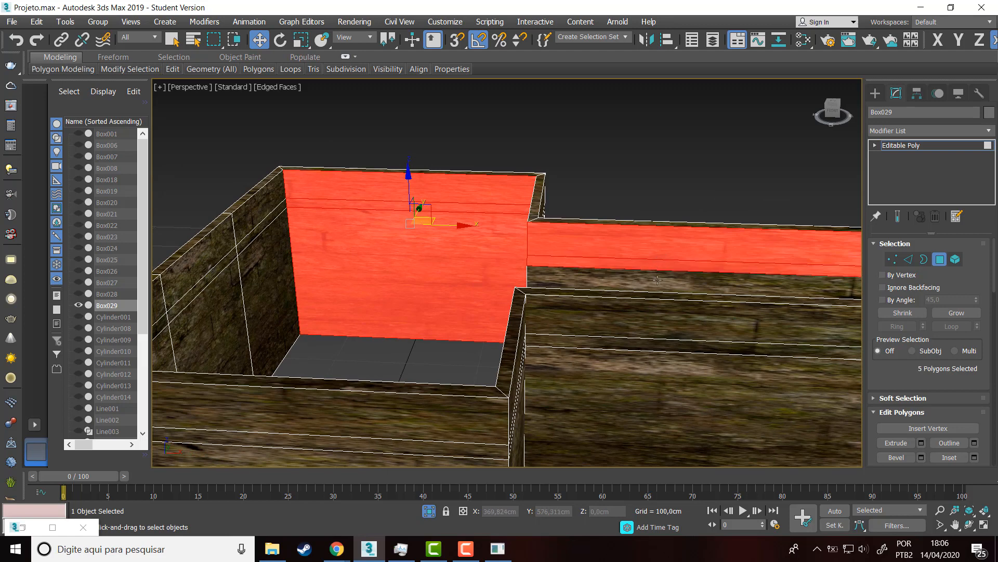
{"action": "left_click", "coordinate": [656, 284], "text": "ctrl"}
{"action": "left_click", "coordinate": [647, 318], "text": "ctrl"}
{"action": "left_click", "coordinate": [646, 344], "text": "ctrl"}
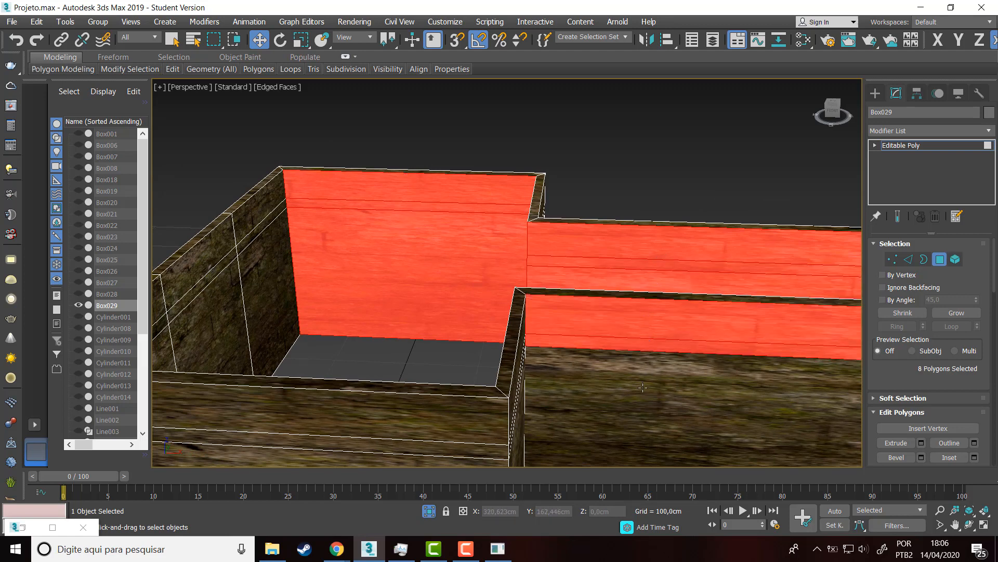
{"action": "left_click", "coordinate": [577, 407], "text": "ctrl"}
{"action": "left_click", "coordinate": [465, 440], "text": "ctrl"}
{"action": "left_click", "coordinate": [450, 448], "text": "ctrl"}
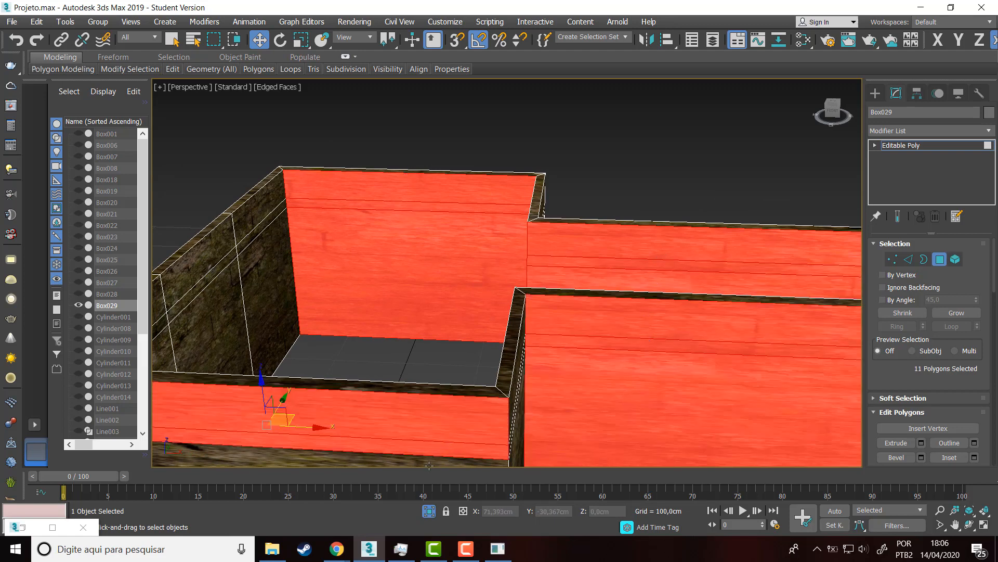
{"action": "left_click", "coordinate": [265, 419], "text": "ctrl"}
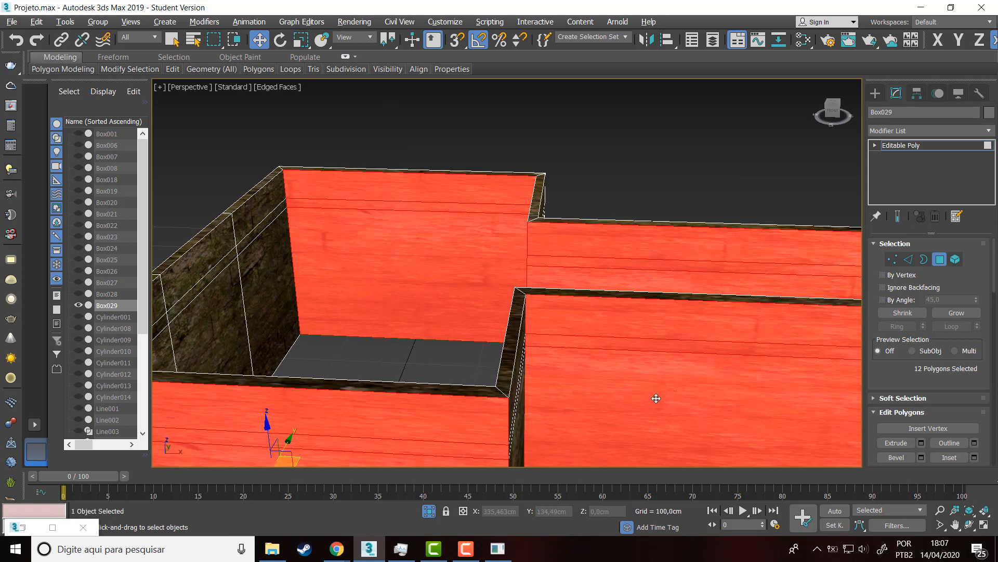
{"action": "mouse_move", "coordinate": [655, 398]}
{"action": "middle_mouse_down", "text": "alt"}
{"action": "mouse_move", "coordinate": [680, 379]}
{"action": "mouse_move", "coordinate": [689, 394]}
{"action": "mouse_move", "coordinate": [656, 393]}
{"action": "middle_mouse_up", "text": "alt"}
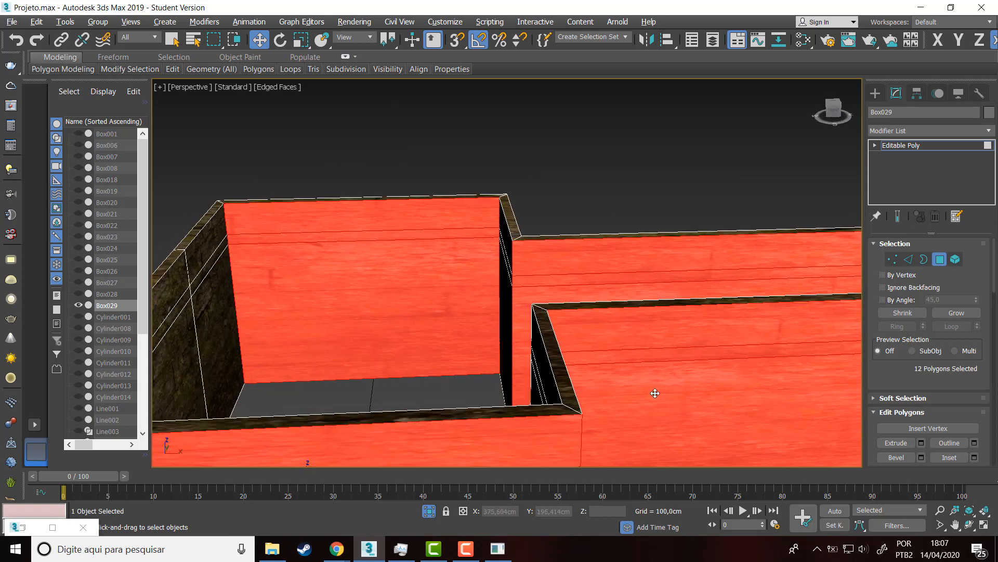
Select the top polygons along the corridor, connecting and front walls, and clear that selection.
{"action": "left_click", "coordinate": [554, 357]}
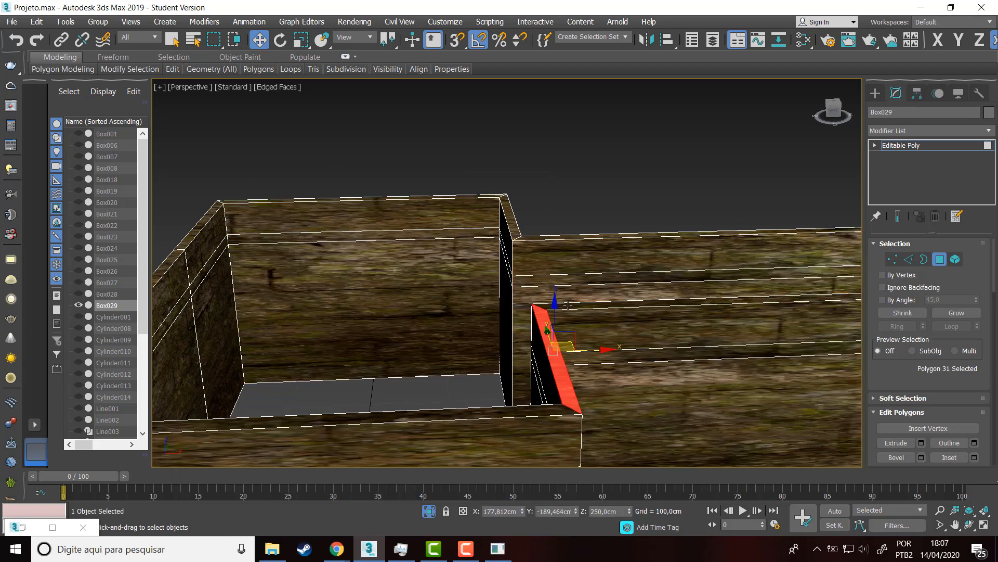
{"action": "left_click", "coordinate": [562, 309], "text": "ctrl"}
{"action": "left_click", "coordinate": [481, 414], "text": "ctrl"}
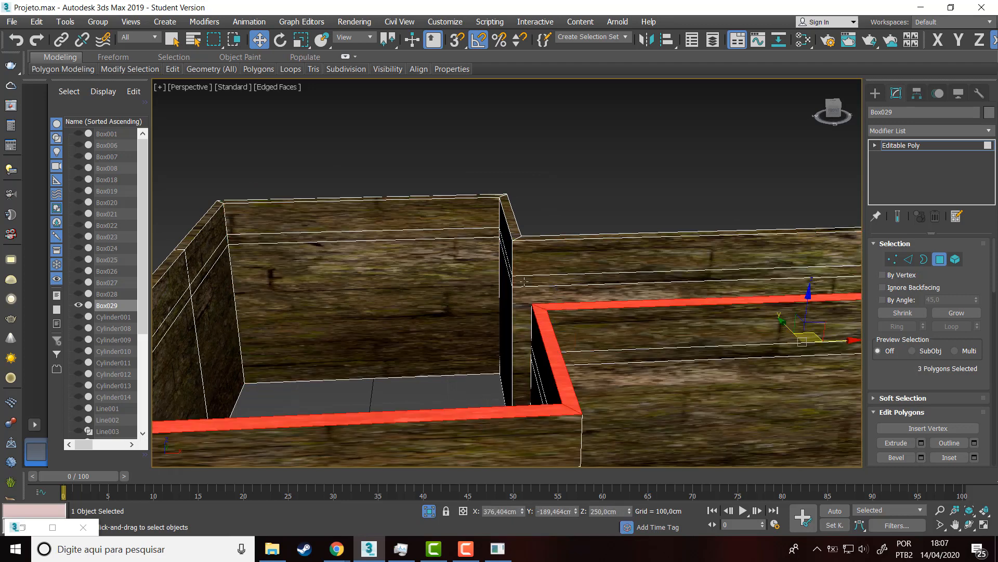
{"action": "left_click", "coordinate": [524, 239], "text": "ctrl"}
{"action": "left_click", "coordinate": [504, 207], "text": "ctrl"}
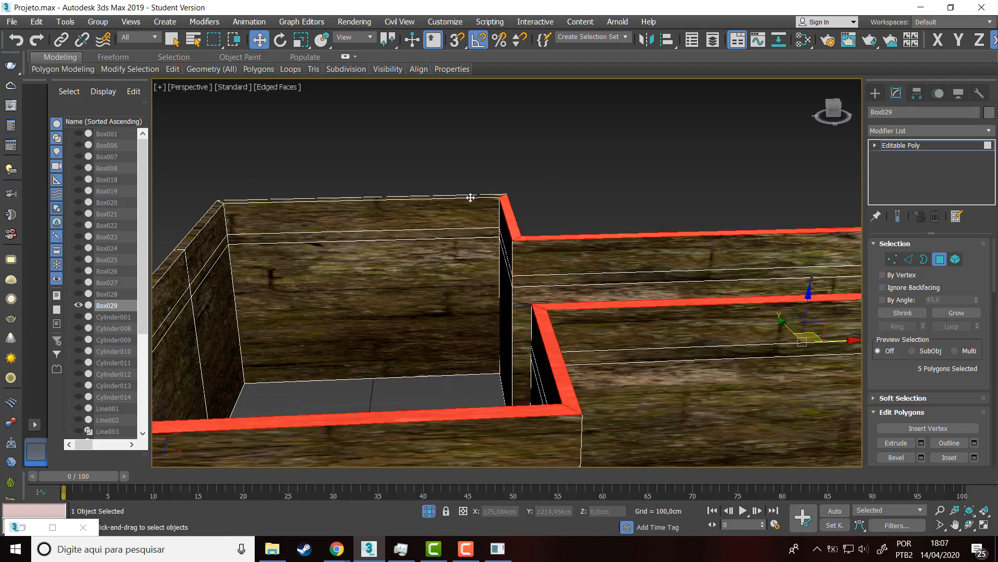
{"action": "left_click", "coordinate": [634, 207]}
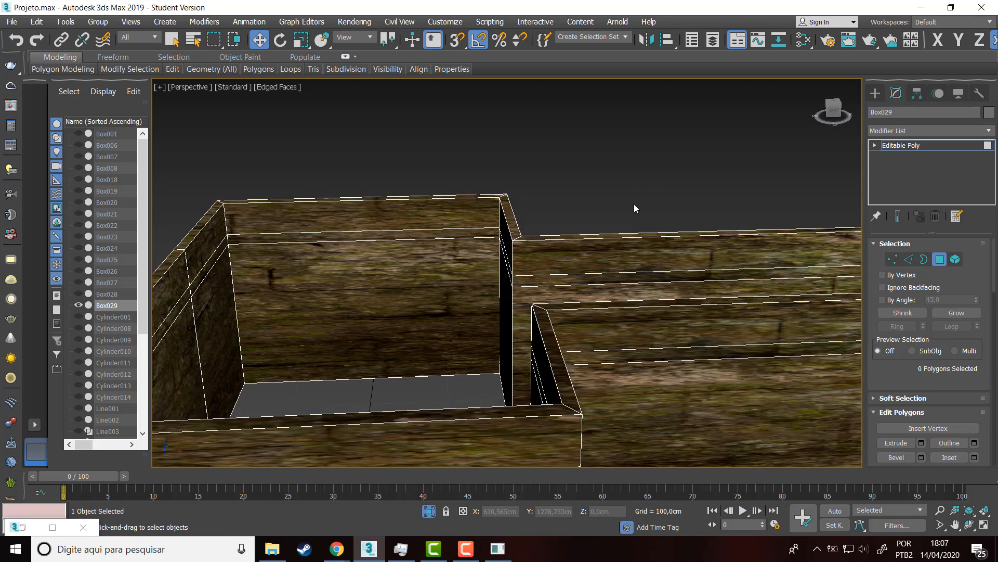
Select only the three stacked polygons on the inner face of the room's far wall.
{"action": "left_click", "coordinate": [347, 210]}
{"action": "left_click", "coordinate": [336, 233], "text": "ctrl"}
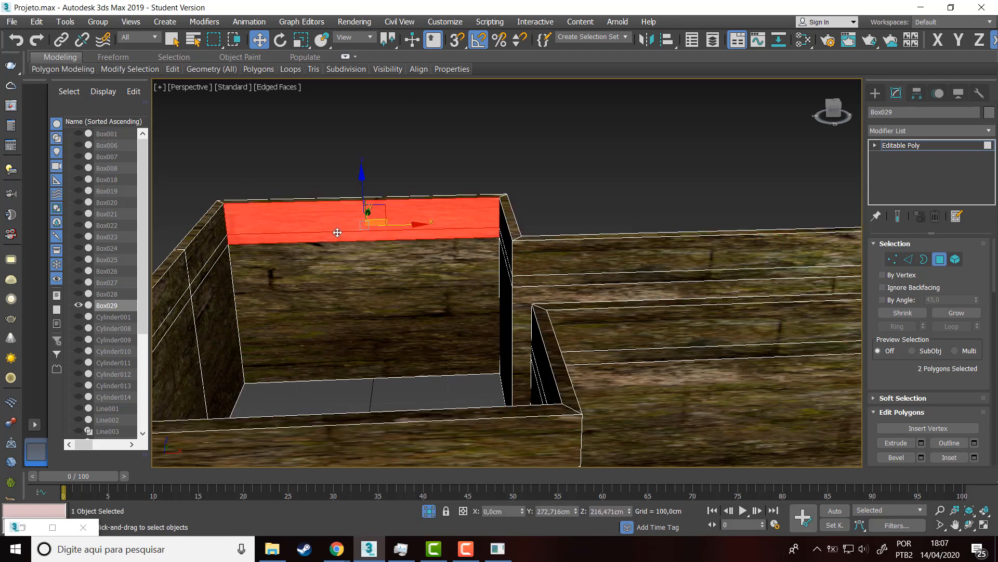
{"action": "left_click", "coordinate": [337, 283], "text": "ctrl"}
{"action": "scroll", "coordinate": [258, 315], "scroll_direction": "up", "scroll_amount": 3}
{"action": "scroll", "coordinate": [442, 334], "scroll_direction": "down", "scroll_amount": 2}
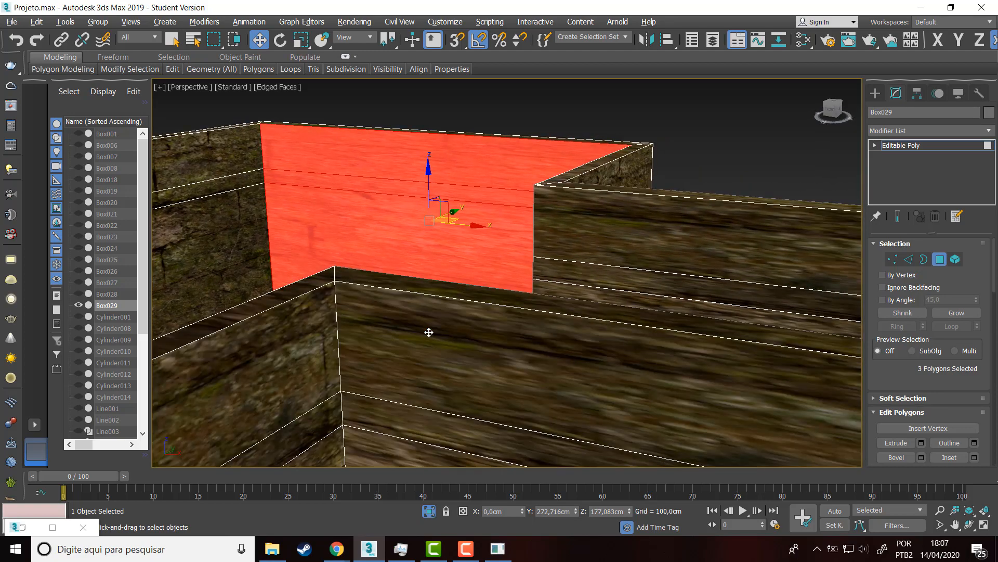
{"action": "middle_click_drag", "start_coordinate": [429, 332], "coordinate": [404, 363], "text": "alt"}
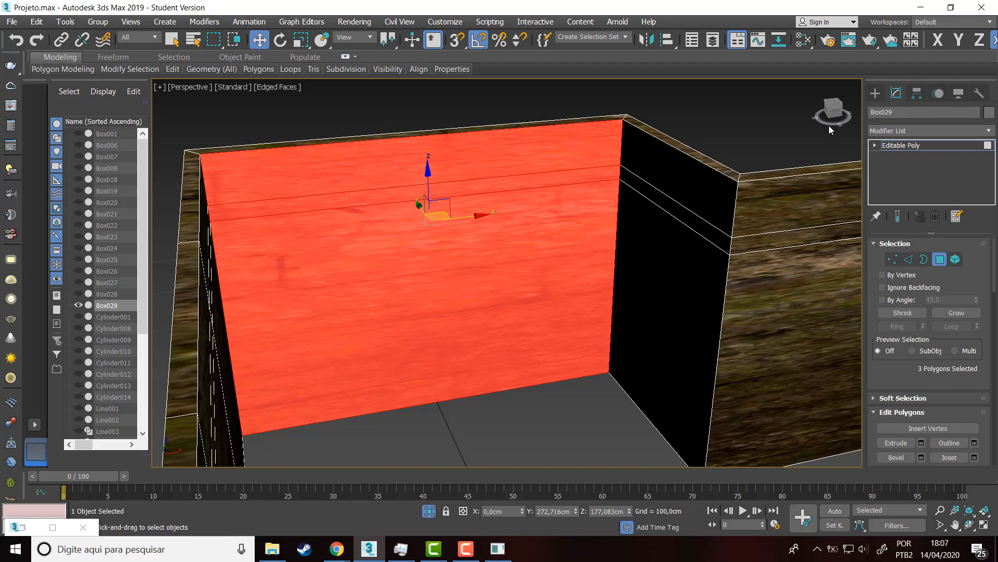
Apply a UVW Map modifier to the selected far-wall polygons.
{"action": "left_click", "coordinate": [896, 129]}
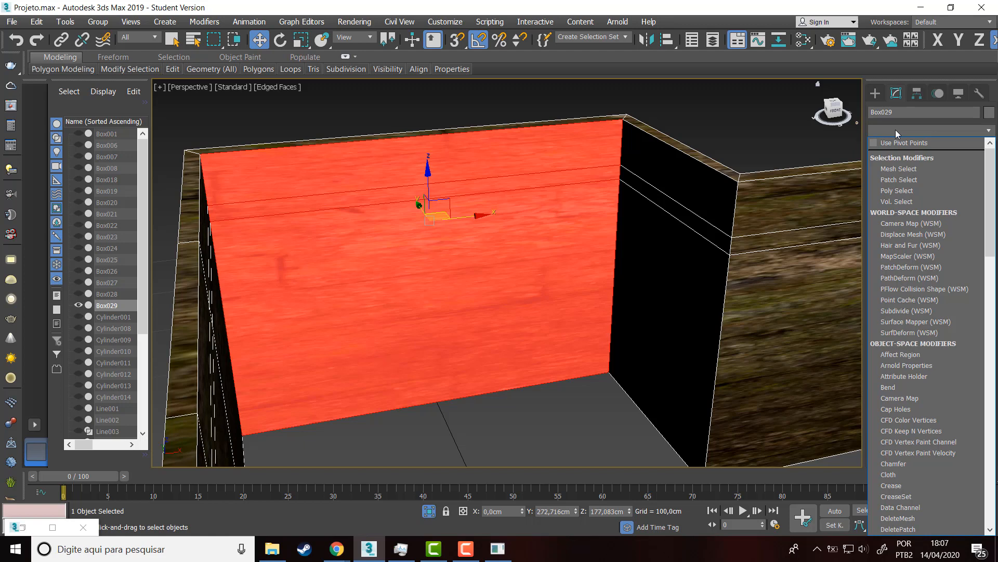
{"action": "scroll", "coordinate": [919, 264], "scroll_direction": "down", "scroll_amount": 9}
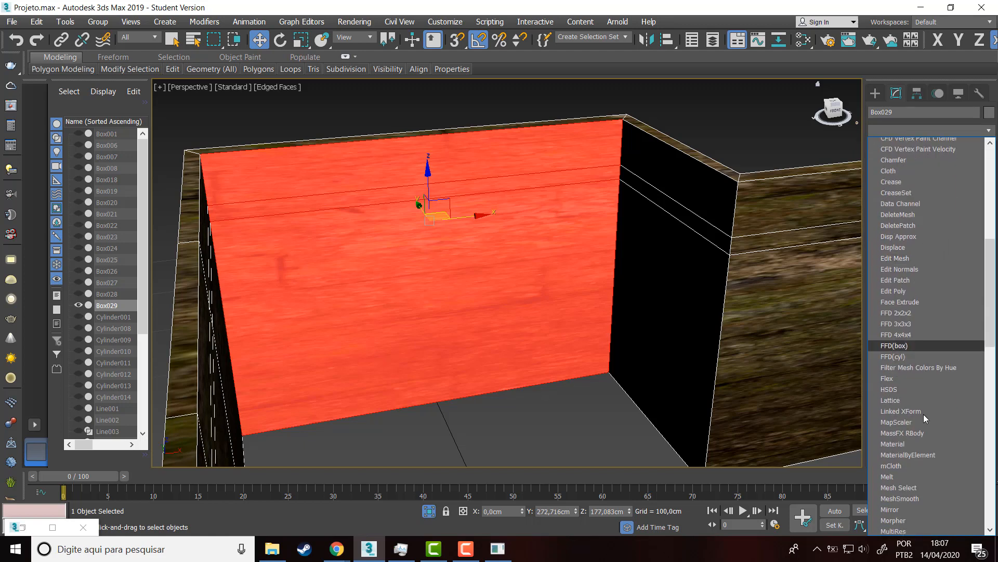
{"action": "scroll", "coordinate": [924, 426], "scroll_direction": "down", "scroll_amount": 8}
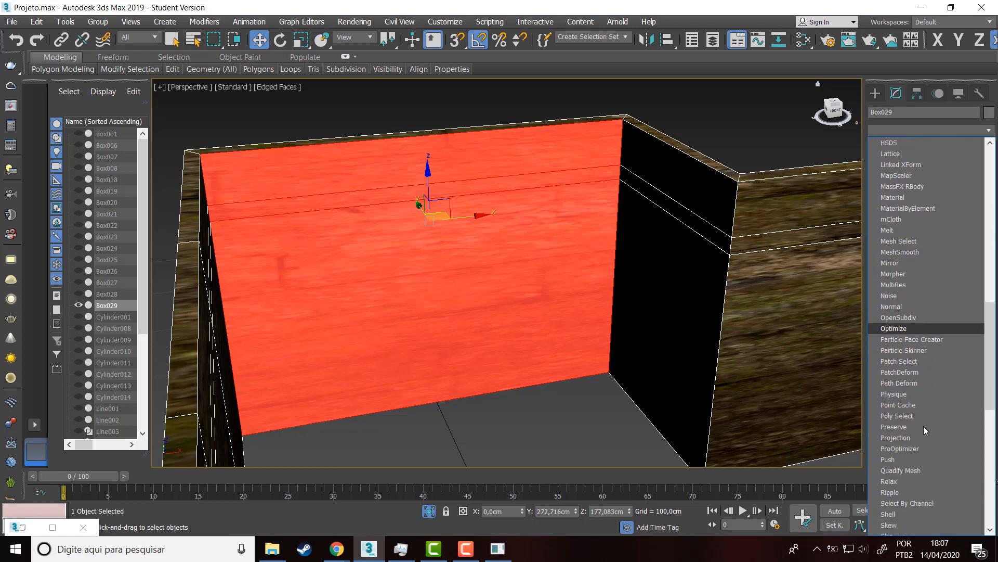
{"action": "scroll", "coordinate": [923, 426], "scroll_direction": "down", "scroll_amount": 6}
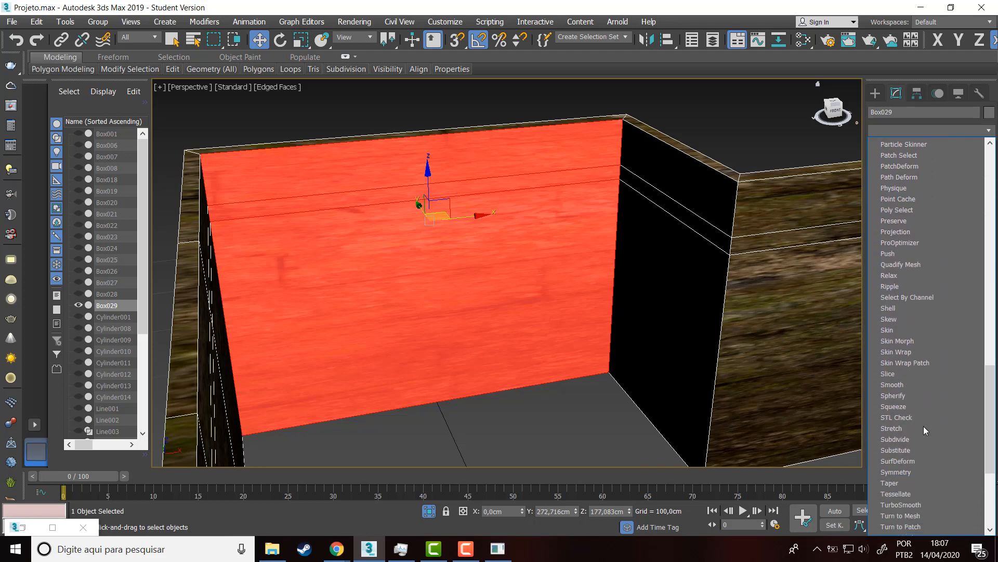
{"action": "scroll", "coordinate": [924, 426], "scroll_direction": "down", "scroll_amount": 5}
{"action": "scroll", "coordinate": [923, 428], "scroll_direction": "down", "scroll_amount": 1}
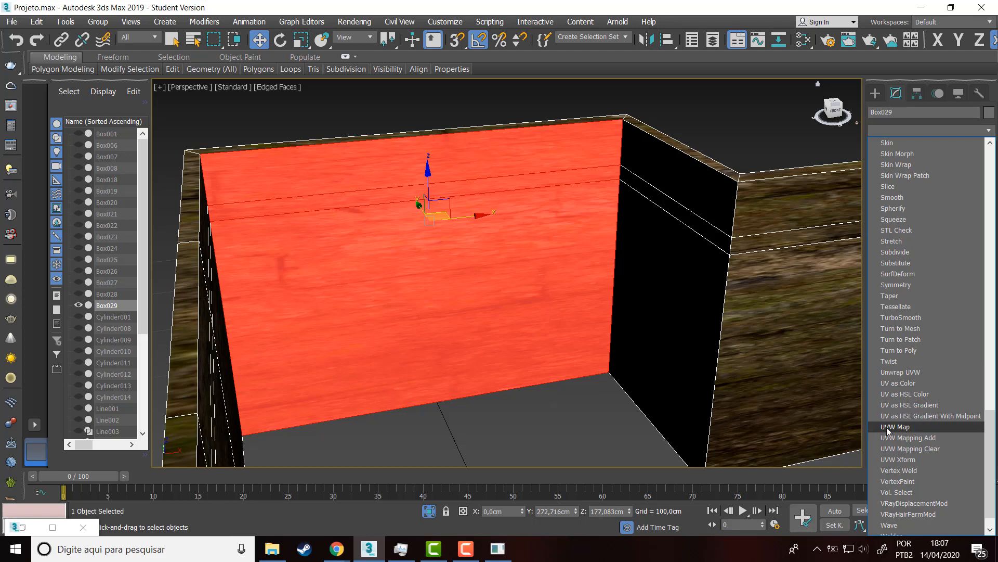
{"action": "left_click", "coordinate": [910, 426]}
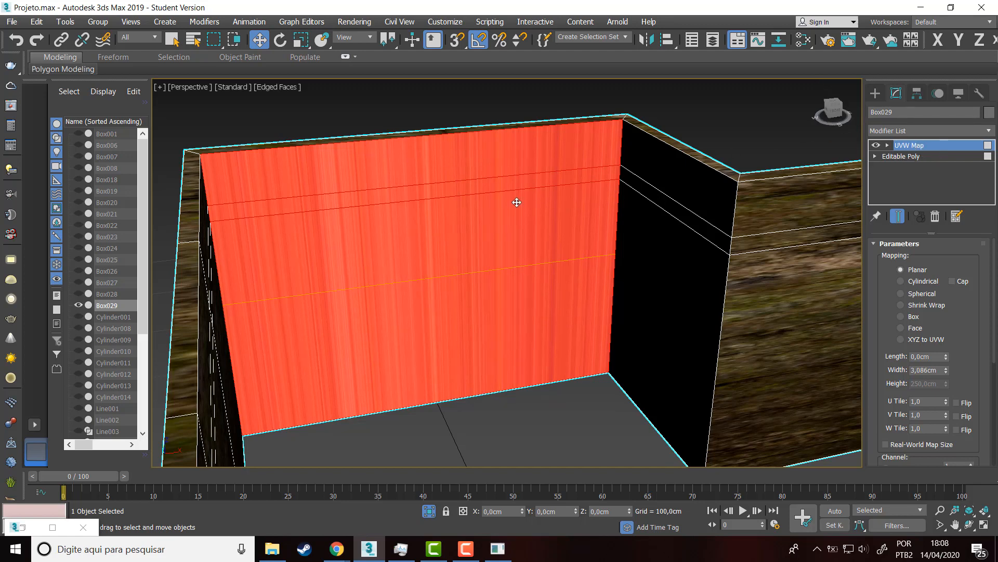
Examine how the planar mapping lays the texture on the far wall compared with the neighbouring walls.
{"action": "scroll", "coordinate": [375, 267], "scroll_direction": "down", "scroll_amount": 5}
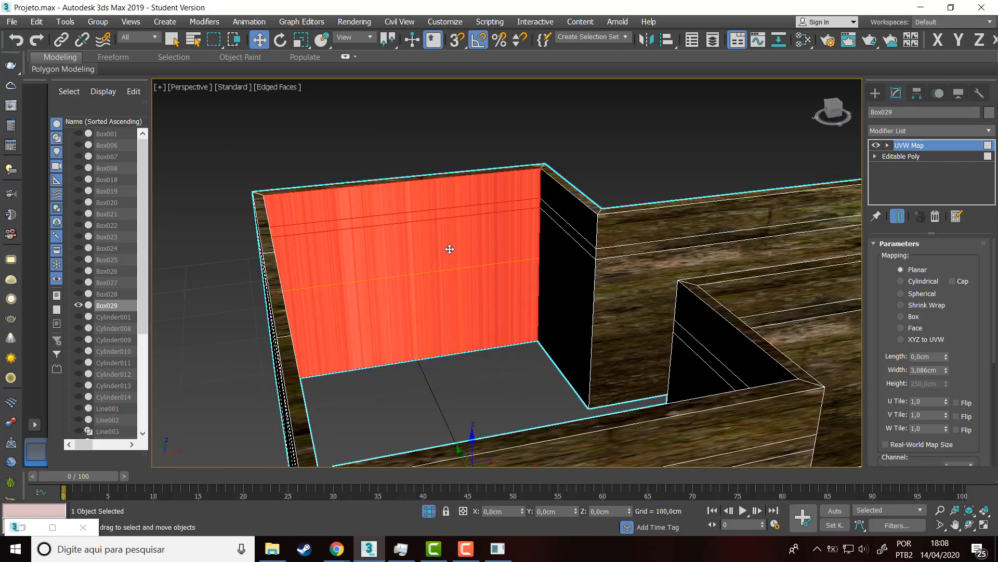
{"action": "scroll", "coordinate": [463, 262], "scroll_direction": "up", "scroll_amount": 4}
{"action": "scroll", "coordinate": [464, 262], "scroll_direction": "down", "scroll_amount": 4}
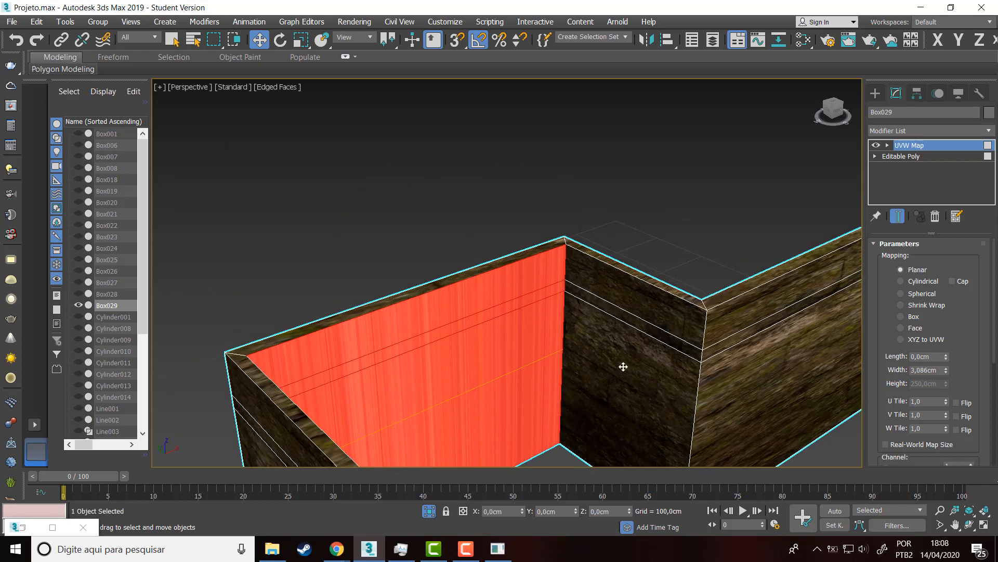
{"action": "scroll", "coordinate": [591, 268], "scroll_direction": "up", "scroll_amount": 3}
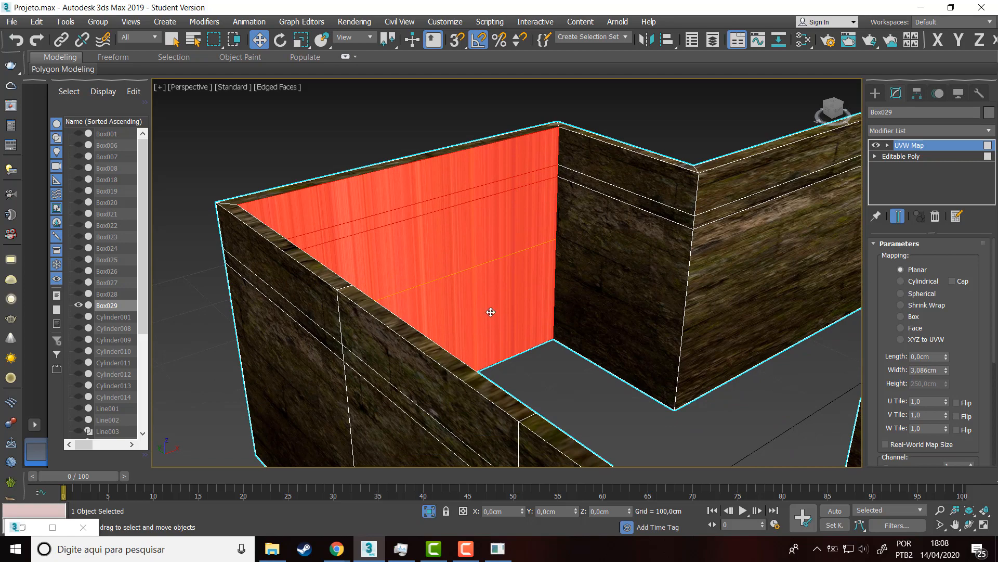
{"action": "middle_click_drag", "start_coordinate": [552, 318], "coordinate": [601, 338], "text": "alt"}
{"action": "middle_click_drag", "start_coordinate": [650, 138], "coordinate": [662, 205], "text": "alt"}
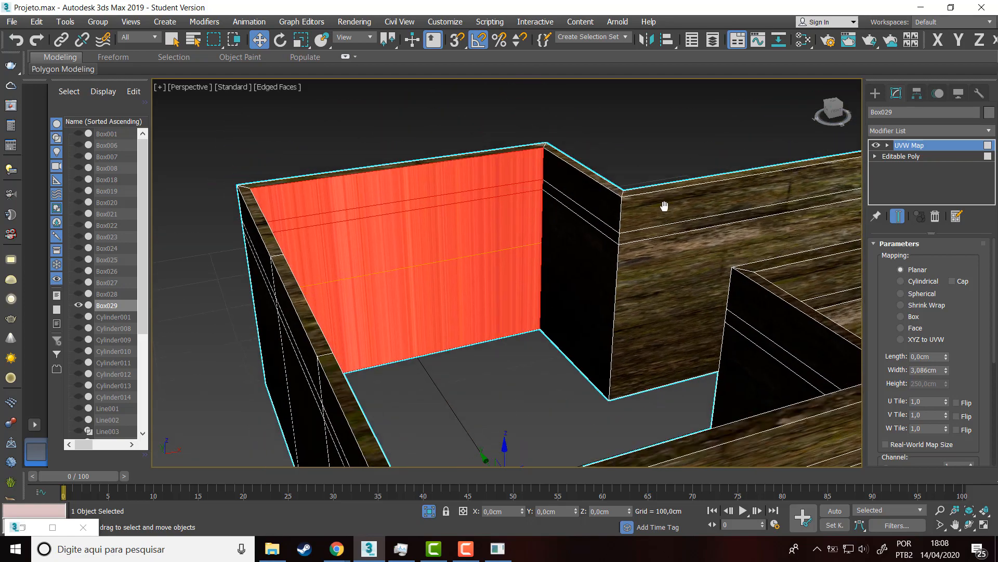
{"action": "scroll", "coordinate": [443, 319], "scroll_direction": "up", "scroll_amount": 4}
{"action": "scroll", "coordinate": [426, 245], "scroll_direction": "down", "scroll_amount": 3}
{"action": "scroll", "coordinate": [425, 245], "scroll_direction": "up", "scroll_amount": 2}
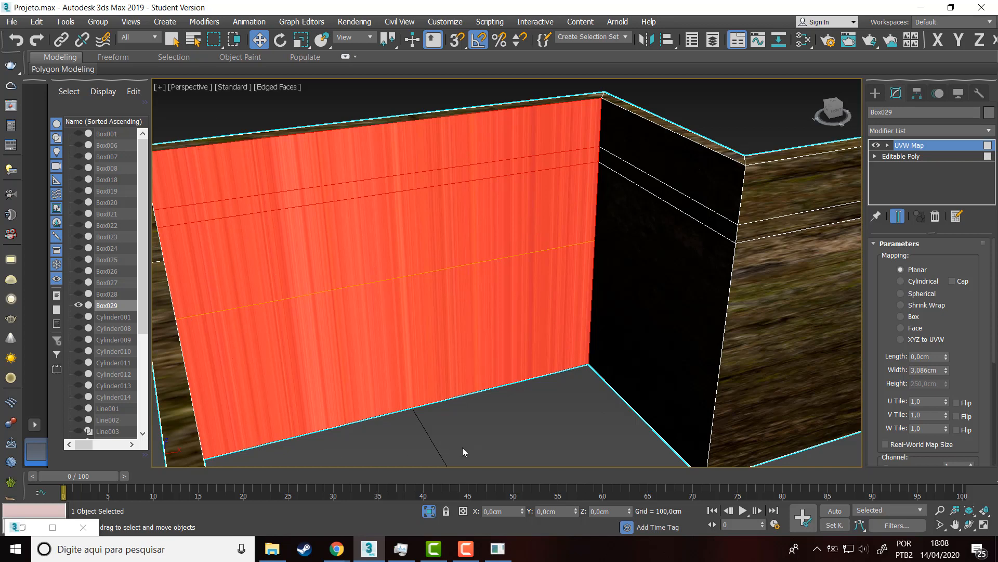
{"action": "mouse_move", "coordinate": [458, 325]}
{"action": "middle_mouse_down", "text": "alt"}
{"action": "mouse_move", "coordinate": [459, 316]}
{"action": "mouse_move", "coordinate": [460, 328]}
{"action": "middle_mouse_up", "text": "alt"}
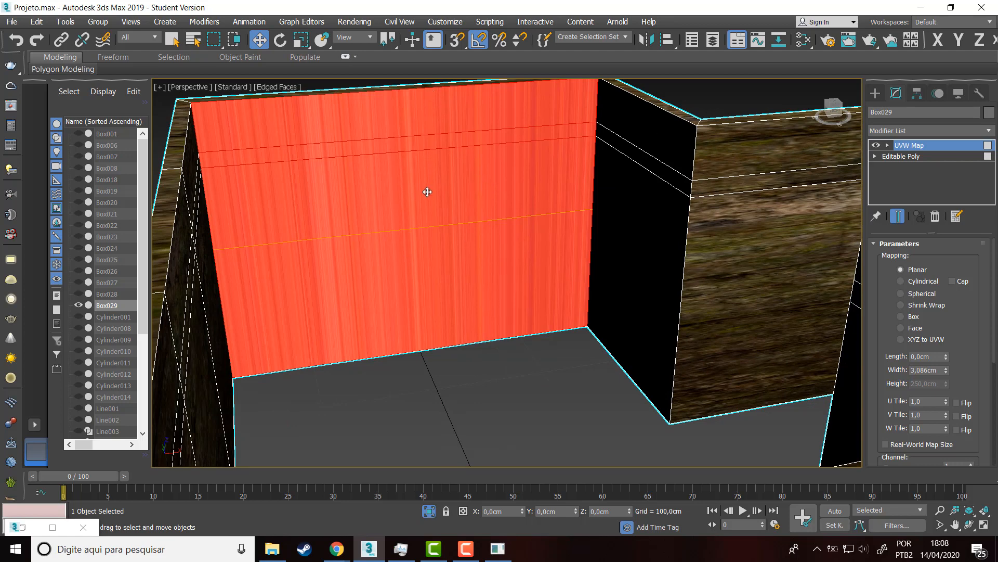
Try the Cylindrical, Shrink Wrap, Box and XYZ to UVW mappings on the far-wall polygons and settle on Box.
{"action": "middle_click_drag", "start_coordinate": [390, 220], "coordinate": [464, 241]}
{"action": "middle_click_drag", "start_coordinate": [528, 267], "coordinate": [650, 300], "text": "alt"}
{"action": "key", "text": "shift+z"}
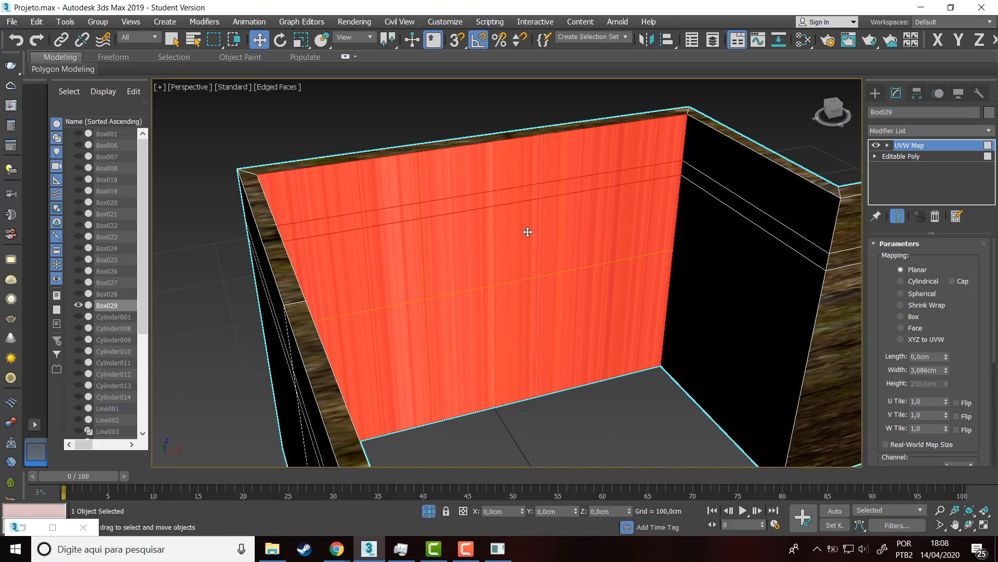
{"action": "left_click", "coordinate": [903, 281]}
{"action": "left_click", "coordinate": [903, 295]}
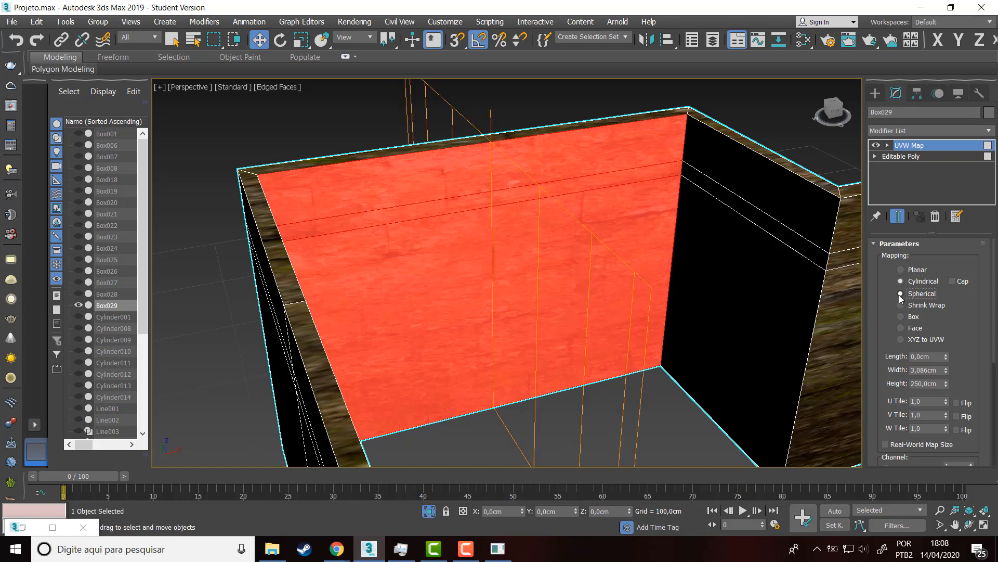
{"action": "left_click", "coordinate": [900, 309]}
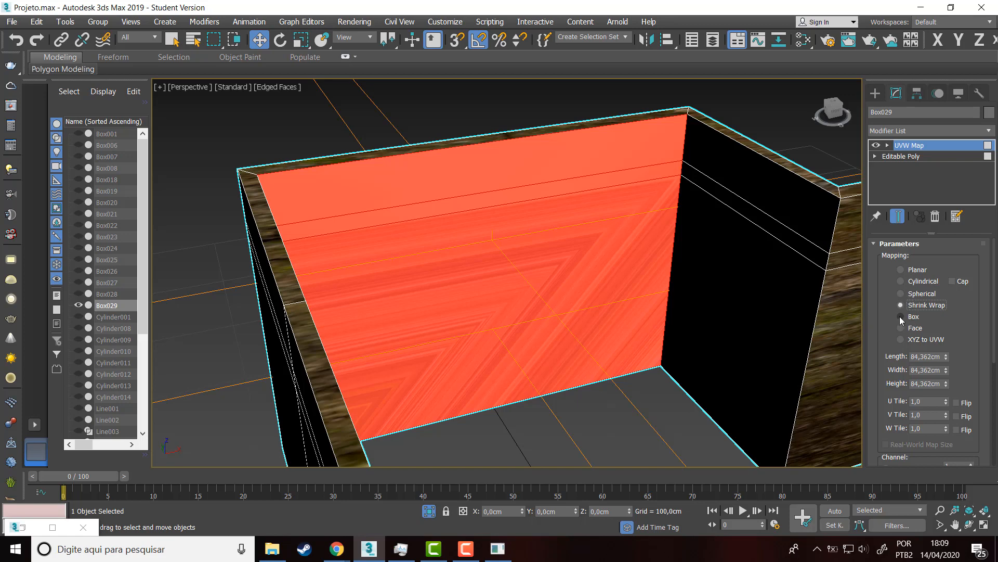
{"action": "left_click", "coordinate": [901, 317]}
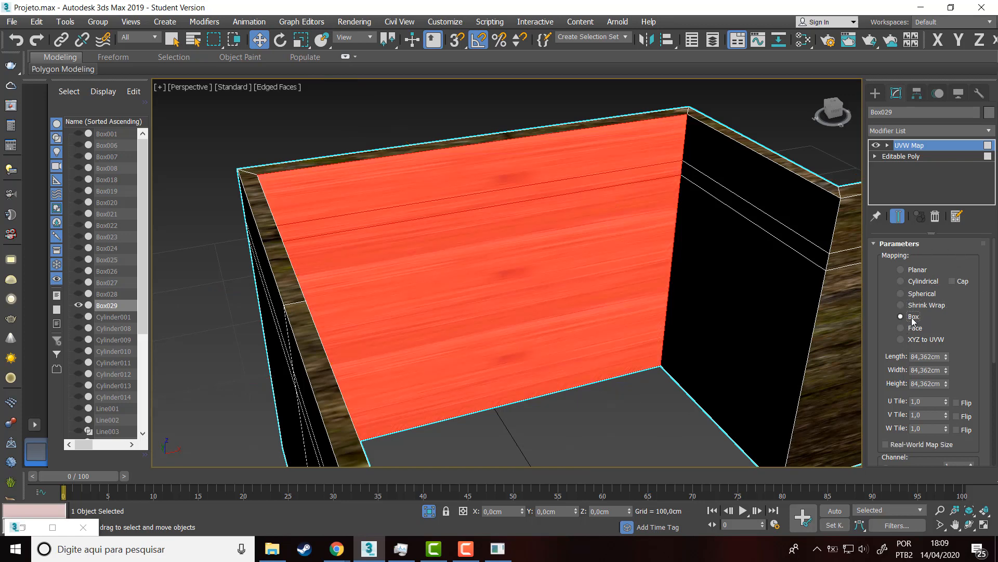
{"action": "left_click", "coordinate": [902, 328]}
{"action": "left_click", "coordinate": [901, 339]}
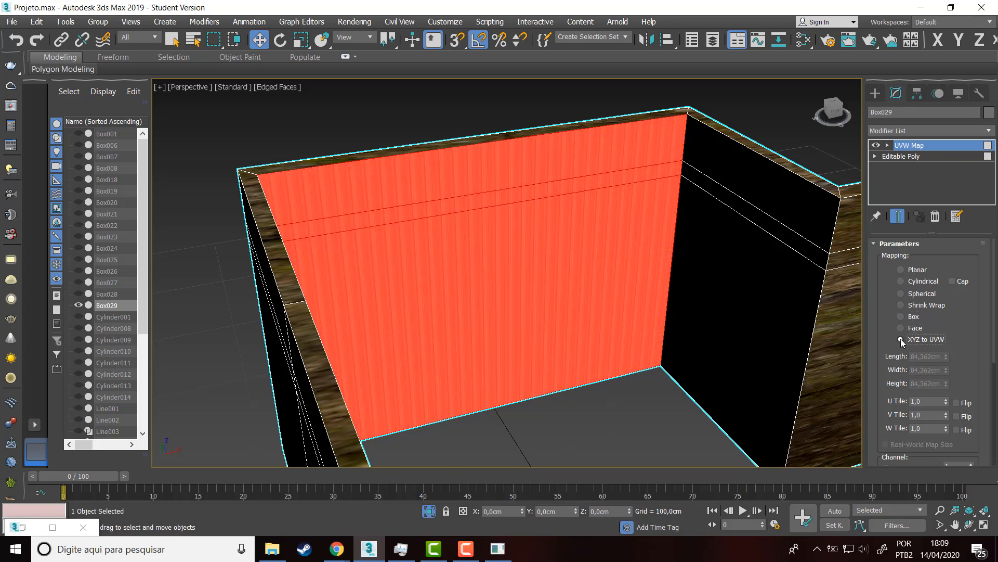
{"action": "left_click", "coordinate": [901, 317]}
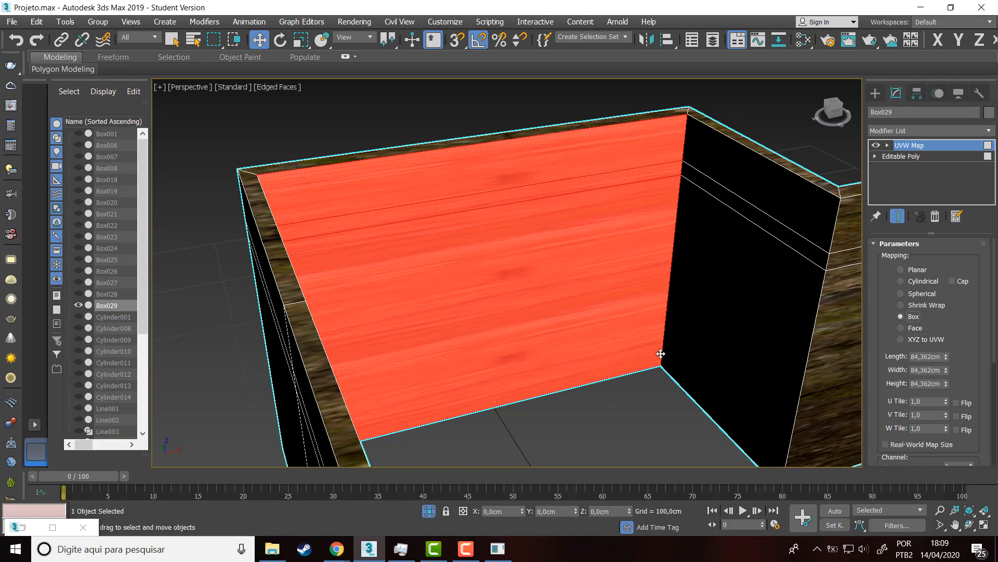
Activate the gizmo of the far wall's UVW Map, try raising it slightly, and undo that move.
{"action": "left_click", "coordinate": [888, 146]}
{"action": "left_click", "coordinate": [907, 157]}
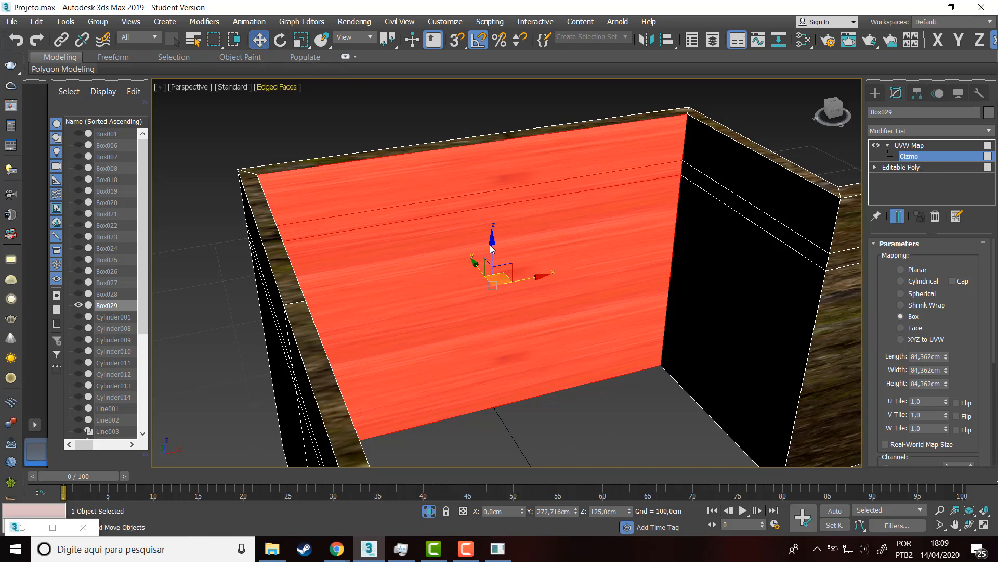
{"action": "mouse_move", "coordinate": [489, 245]}
{"action": "left_mouse_down"}
{"action": "mouse_move", "coordinate": [492, 171]}
{"action": "mouse_move", "coordinate": [491, 281]}
{"action": "mouse_move", "coordinate": [486, 191]}
{"action": "mouse_move", "coordinate": [486, 258]}
{"action": "left_mouse_up"}
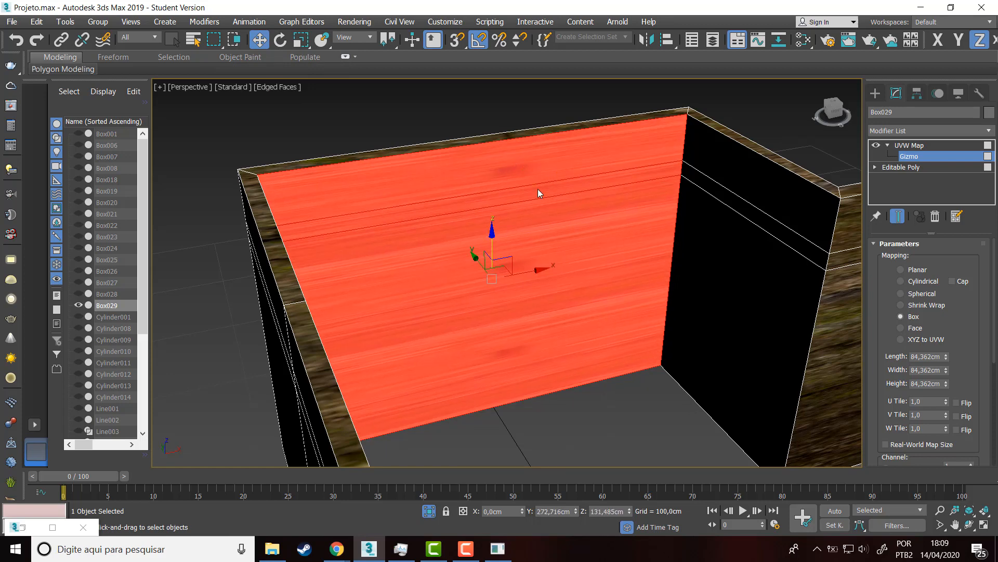
{"action": "key", "text": "ctrl+z"}
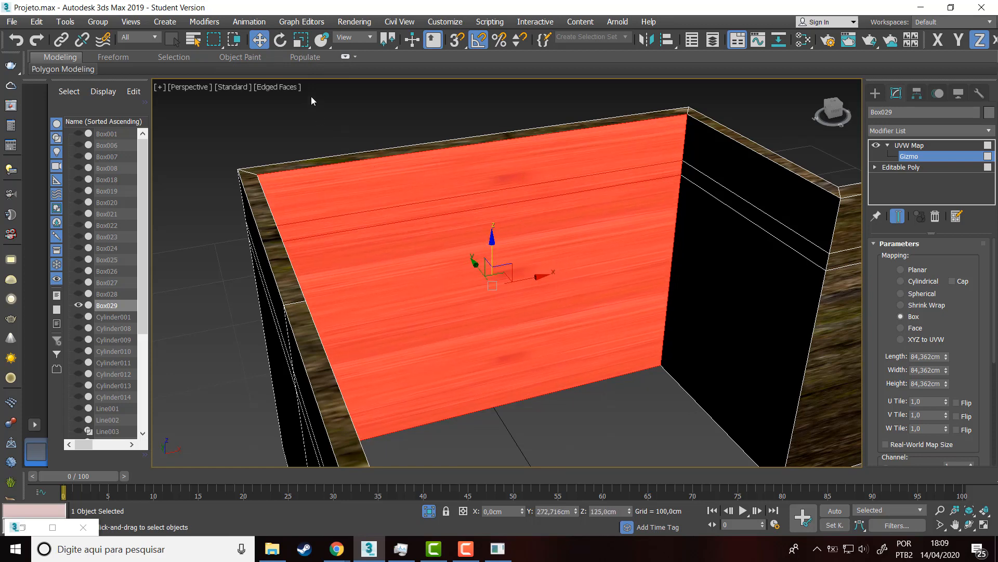
Scale the UVW Map gizmo along its Z and X axes until the brick pattern on the far wall looks unstretched.
{"action": "left_click", "coordinate": [280, 39]}
{"action": "left_click", "coordinate": [302, 40]}
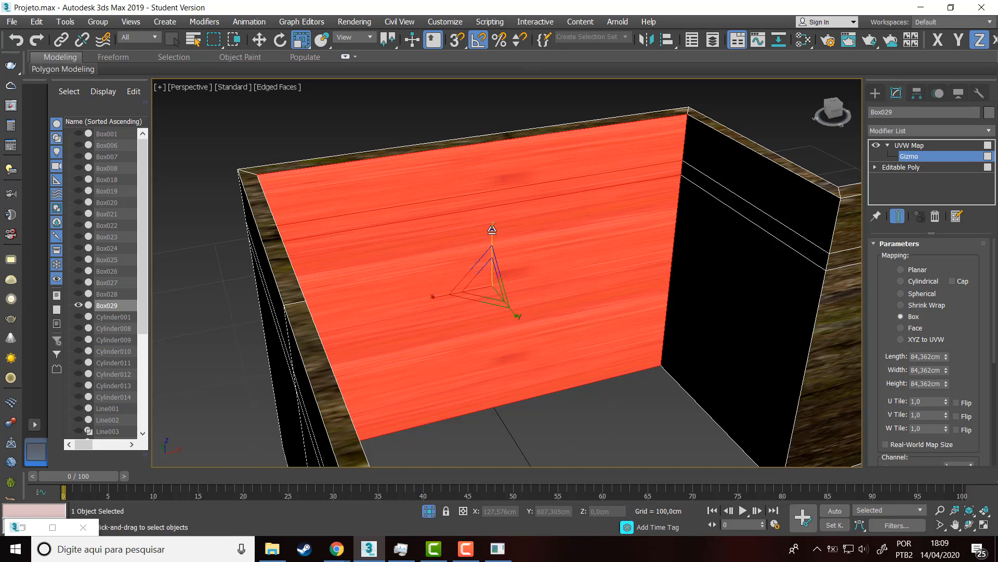
{"action": "left_click_drag", "start_coordinate": [492, 229], "coordinate": [492, 132]}
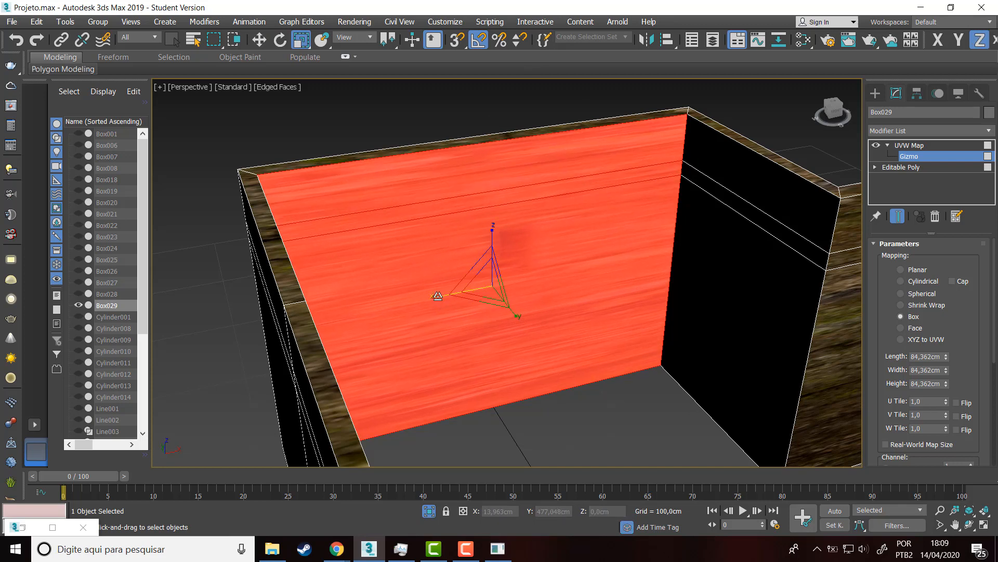
{"action": "left_click_drag", "start_coordinate": [436, 298], "coordinate": [534, 285]}
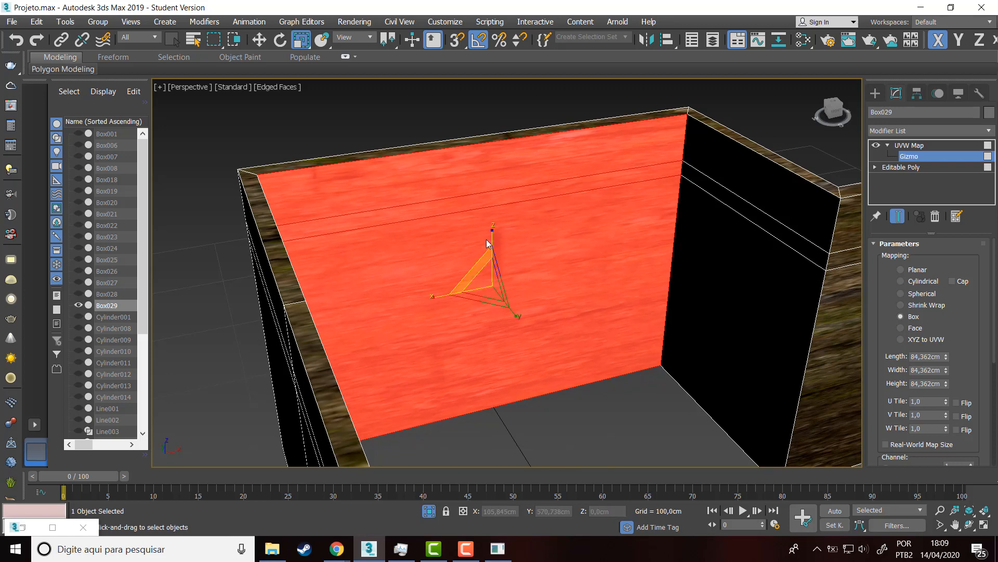
{"action": "left_click_drag", "start_coordinate": [493, 229], "coordinate": [485, 255]}
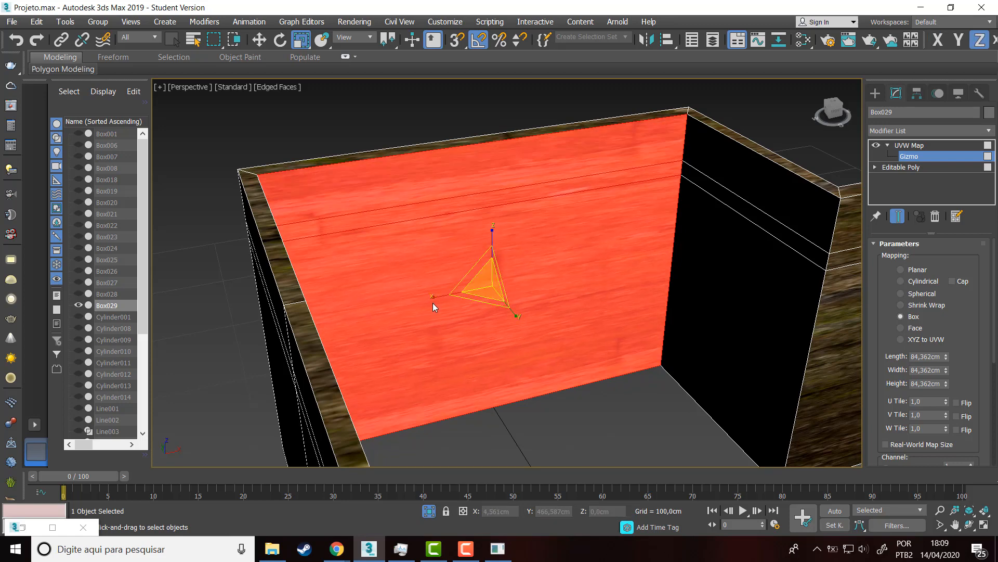
{"action": "left_click_drag", "start_coordinate": [434, 297], "coordinate": [476, 343]}
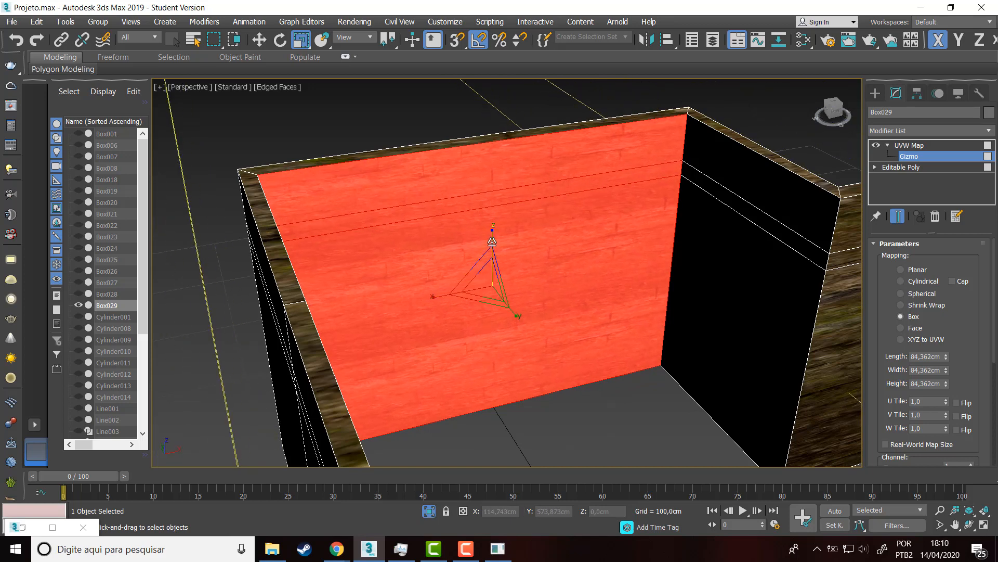
{"action": "left_click_drag", "start_coordinate": [490, 234], "coordinate": [489, 164]}
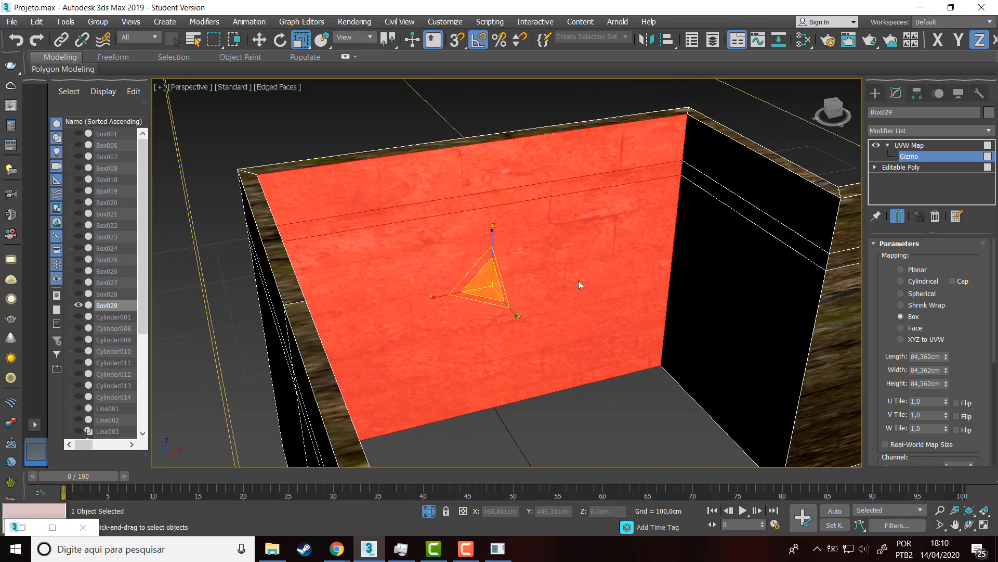
{"action": "middle_click_drag", "start_coordinate": [381, 341], "coordinate": [415, 311], "text": "alt"}
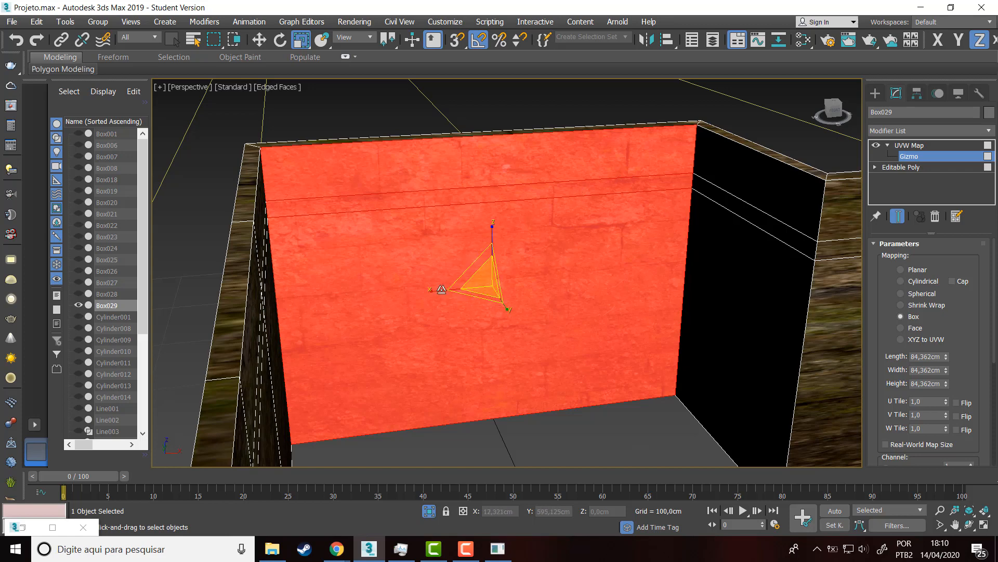
{"action": "left_click_drag", "start_coordinate": [439, 289], "coordinate": [440, 290]}
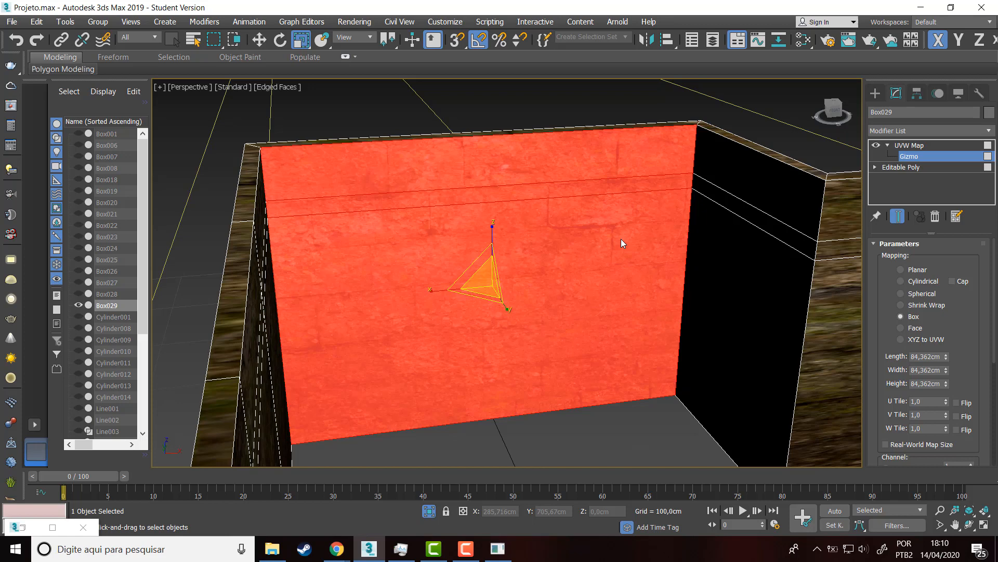
Compare the rescaled brick texture on the far wall with the textures of the neighbouring and corridor walls.
{"action": "left_click", "coordinate": [887, 146]}
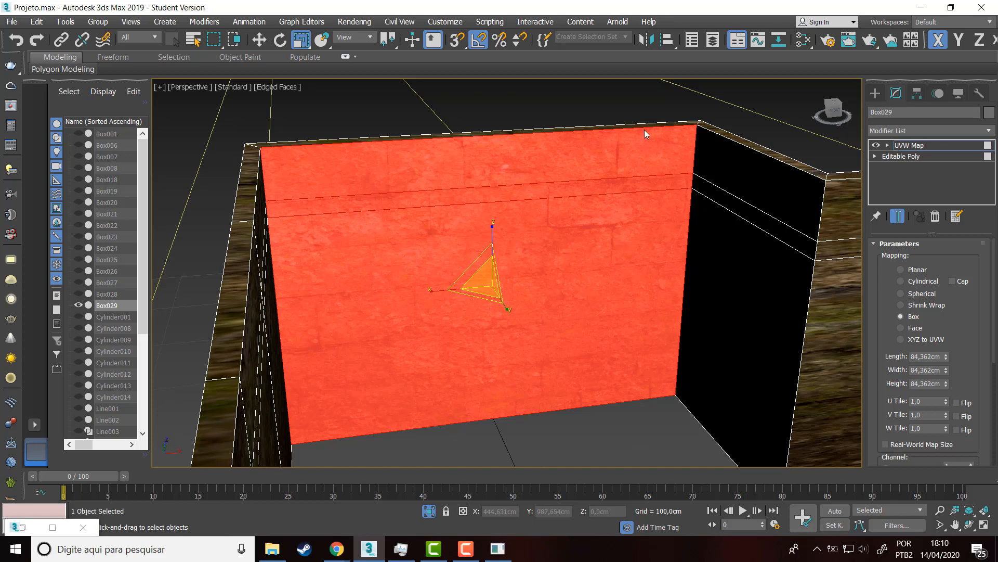
{"action": "middle_click_drag", "start_coordinate": [513, 285], "coordinate": [468, 311]}
{"action": "scroll", "coordinate": [460, 264], "scroll_direction": "down", "scroll_amount": 5}
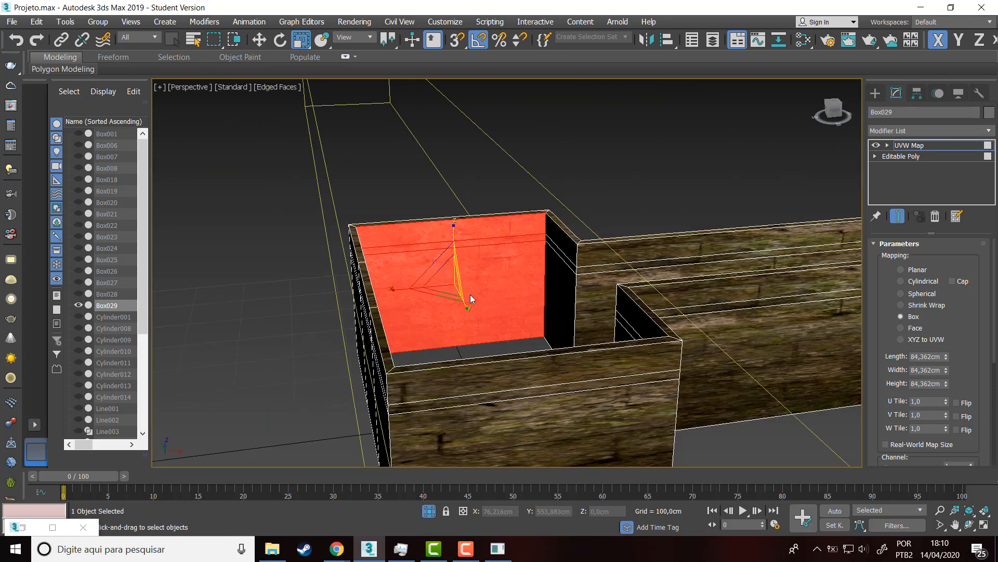
{"action": "scroll", "coordinate": [470, 294], "scroll_direction": "up", "scroll_amount": 3}
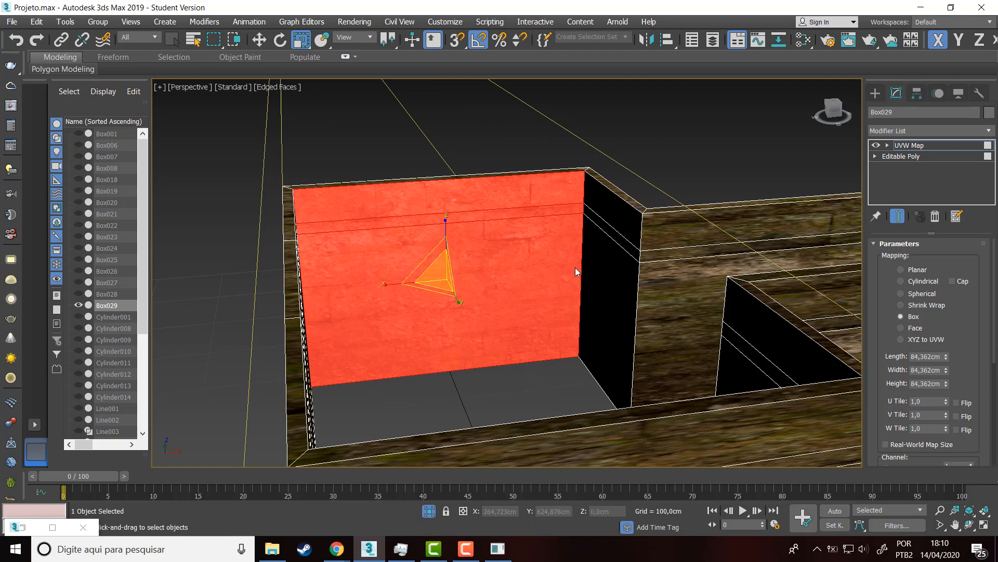
{"action": "middle_click_drag", "start_coordinate": [563, 298], "coordinate": [498, 214], "text": "alt"}
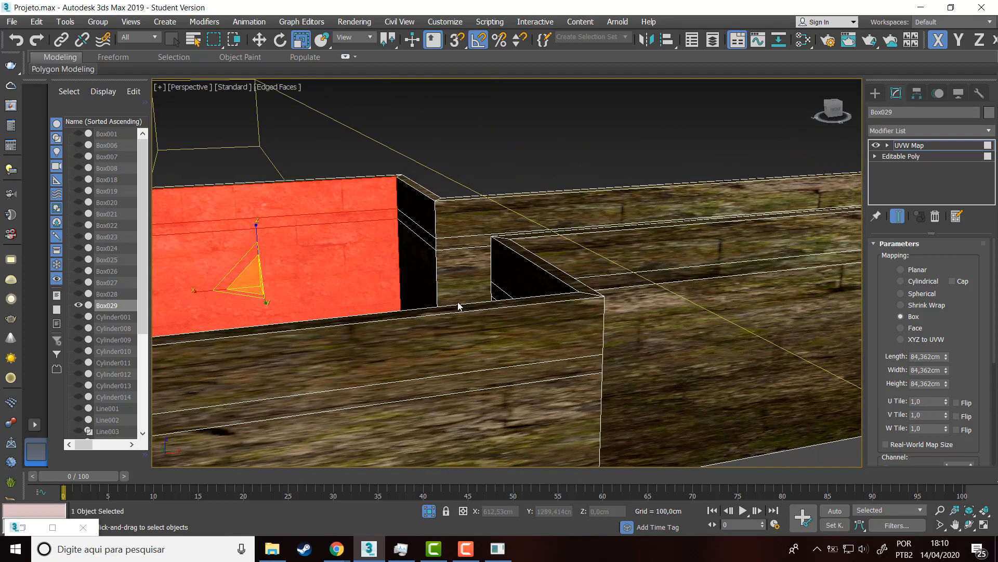
{"action": "middle_click_drag", "start_coordinate": [478, 247], "coordinate": [569, 295], "text": "alt"}
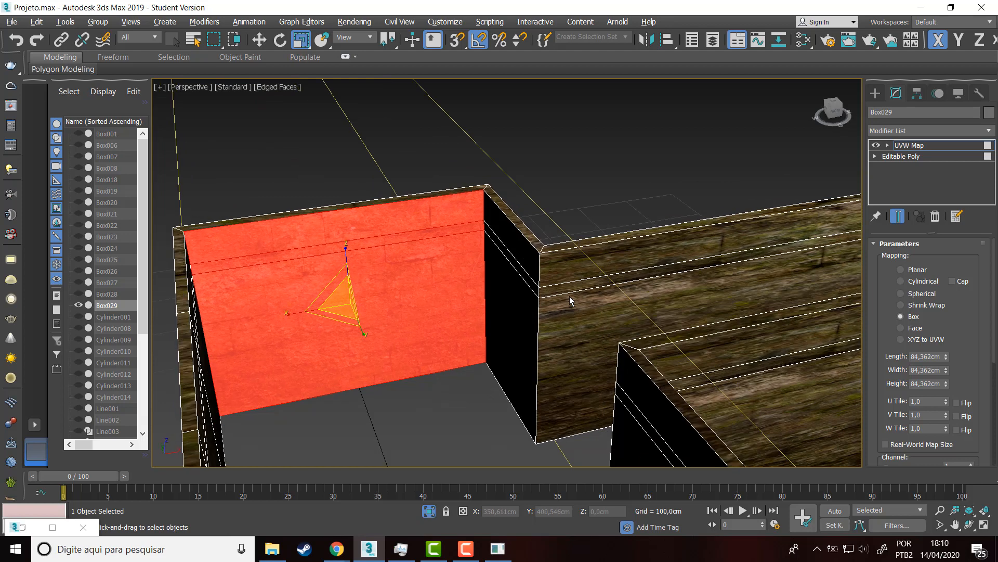
Check the selected far-wall polygons at the Editable Poly level and return to the UVW Map modifier.
{"action": "left_click", "coordinate": [907, 157]}
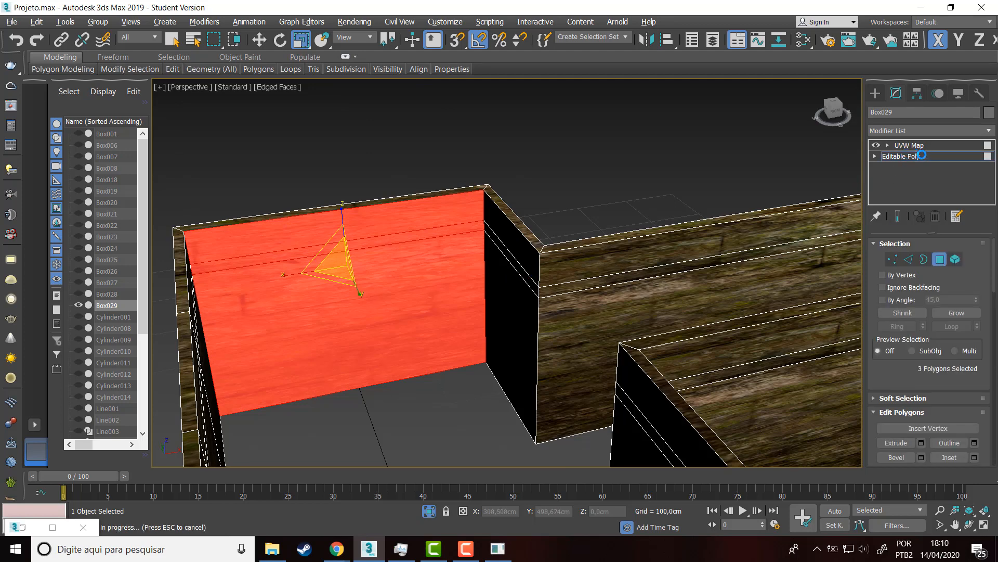
{"action": "middle_click_drag", "start_coordinate": [402, 288], "coordinate": [435, 285]}
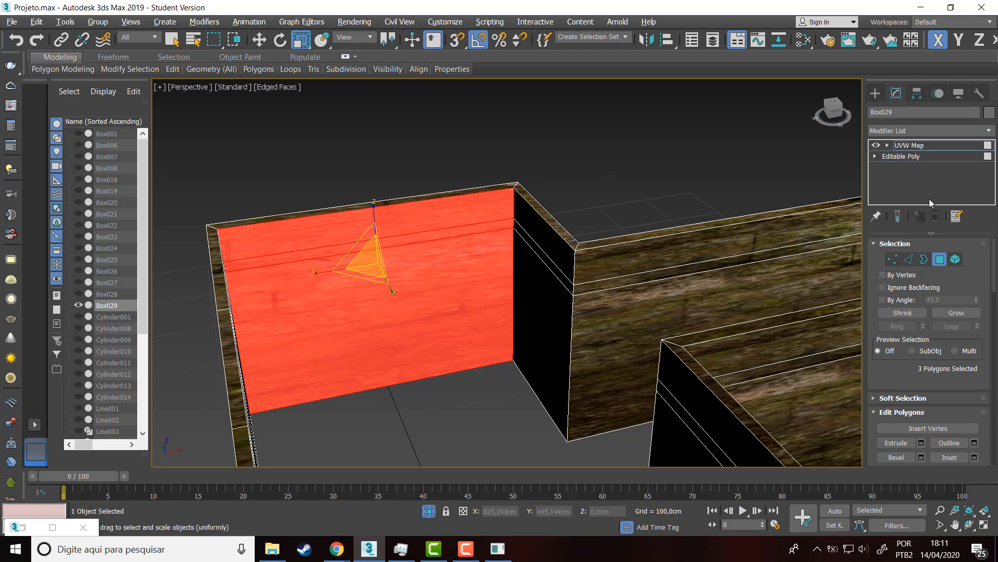
{"action": "left_click", "coordinate": [911, 145]}
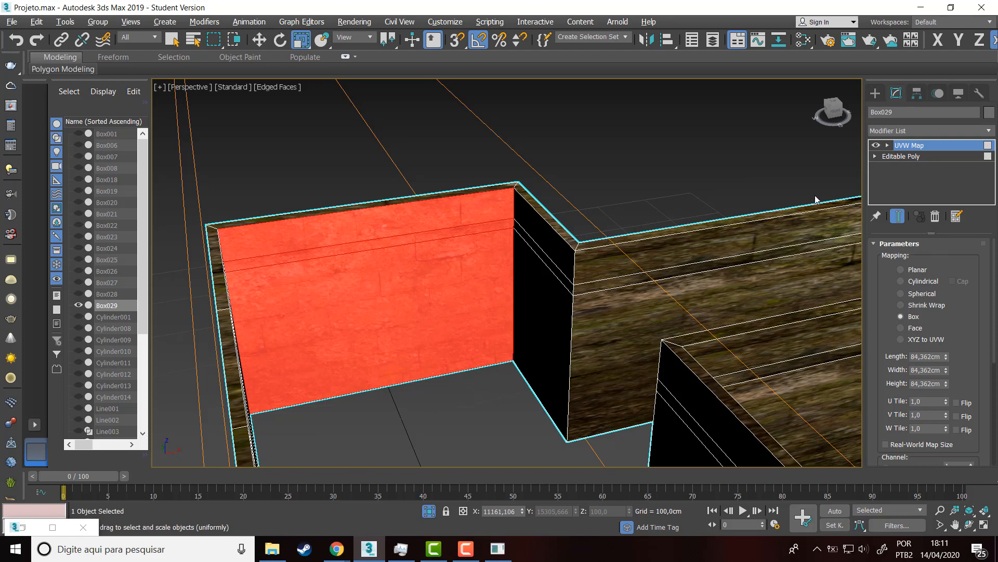
Try converting the wall object to Editable Poly, inspect the far wall's bricks, and undo the conversion.
{"action": "right_click", "coordinate": [899, 182]}
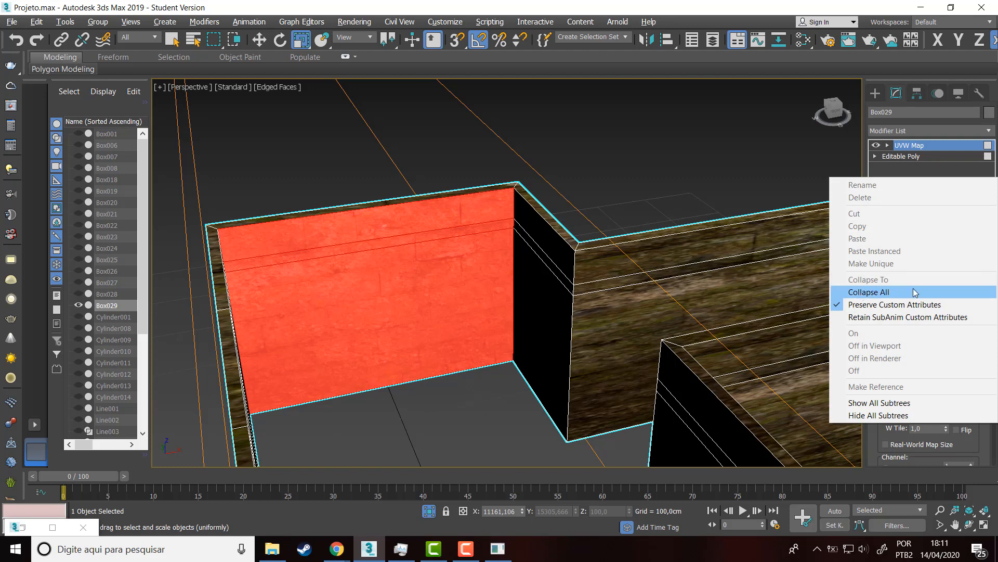
{"action": "left_click", "coordinate": [413, 251]}
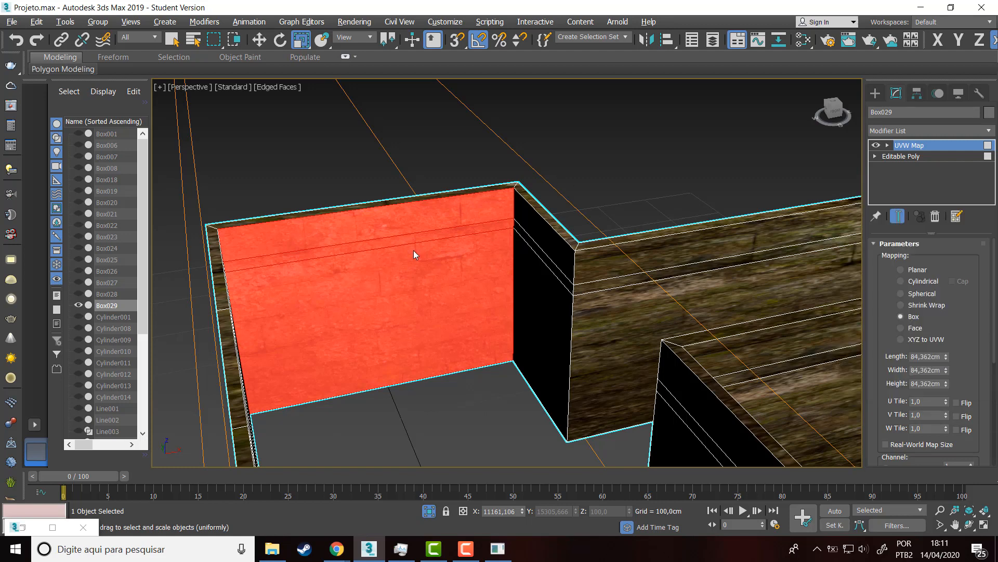
{"action": "right_click", "coordinate": [410, 210]}
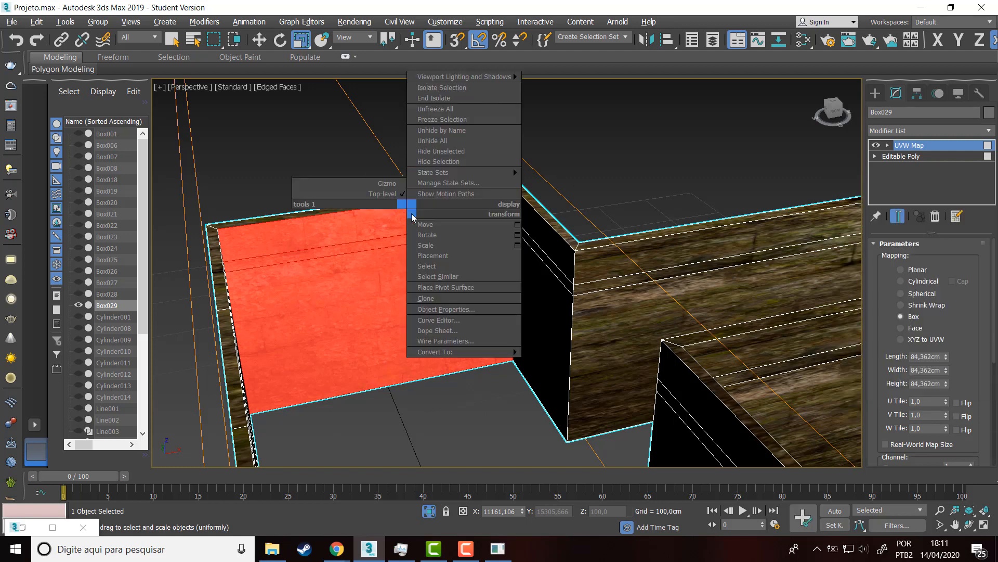
{"action": "mouse_move", "coordinate": [496, 356]}
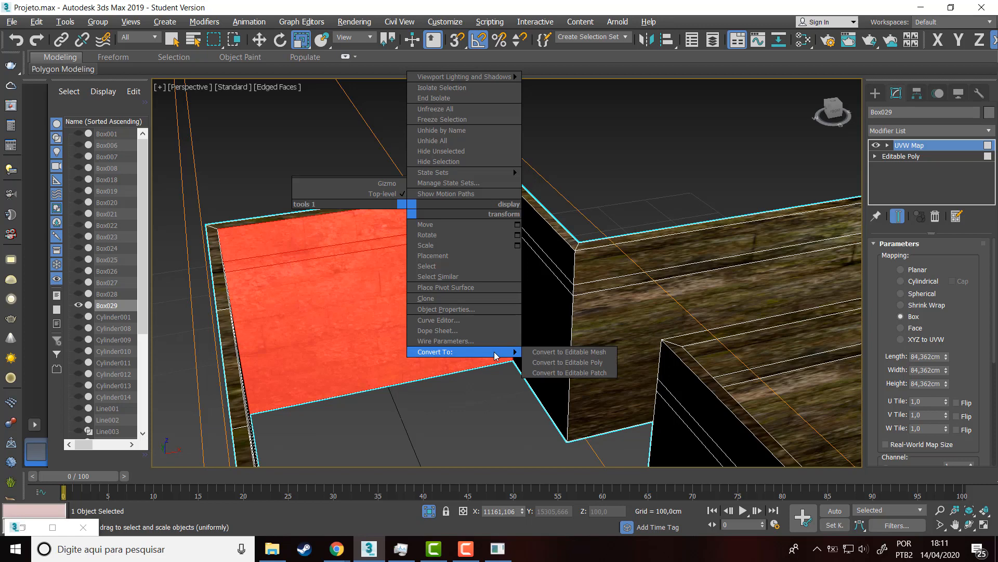
{"action": "left_click", "coordinate": [592, 365]}
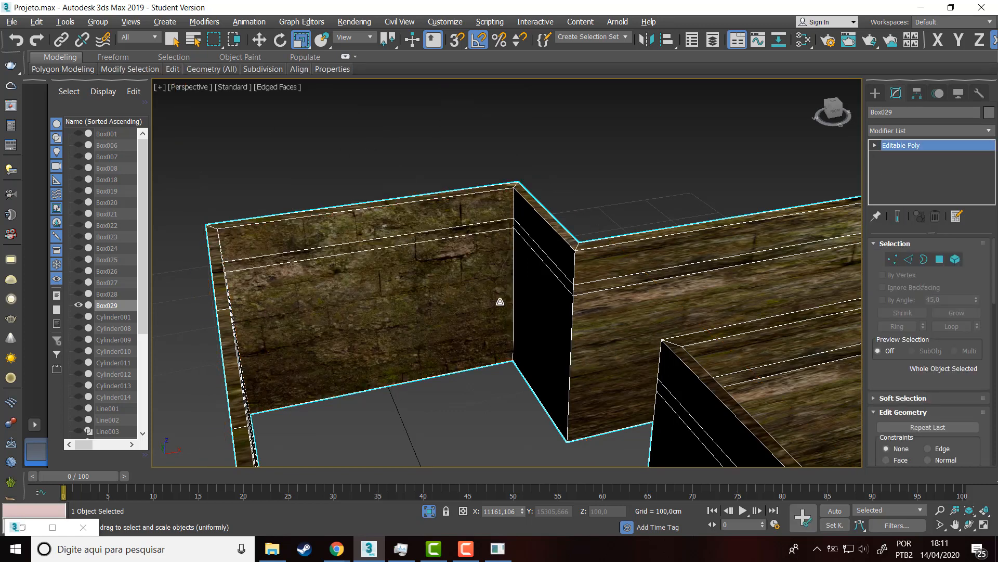
{"action": "middle_click_drag", "start_coordinate": [499, 302], "coordinate": [541, 315], "text": "alt"}
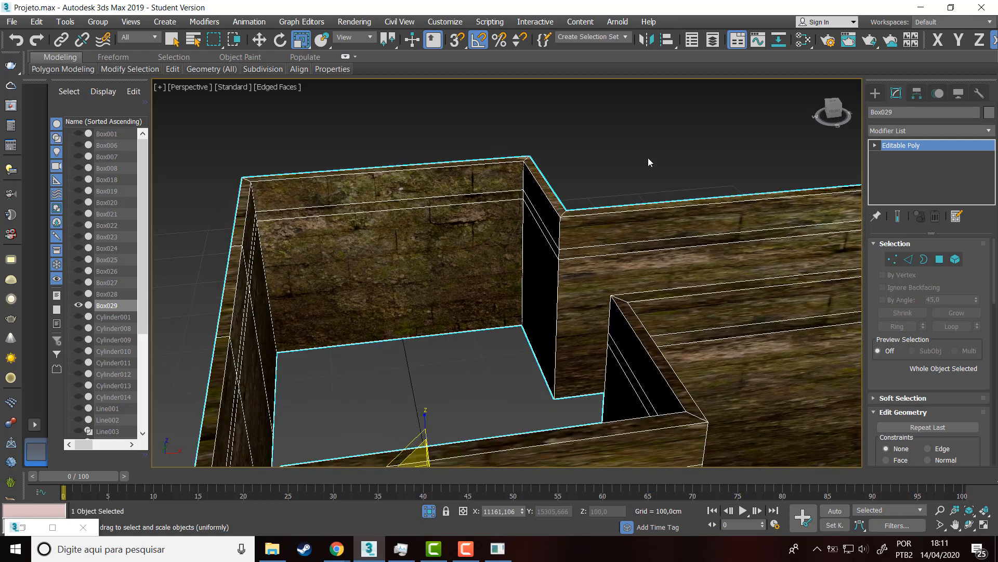
{"action": "key", "text": "ctrl+z"}
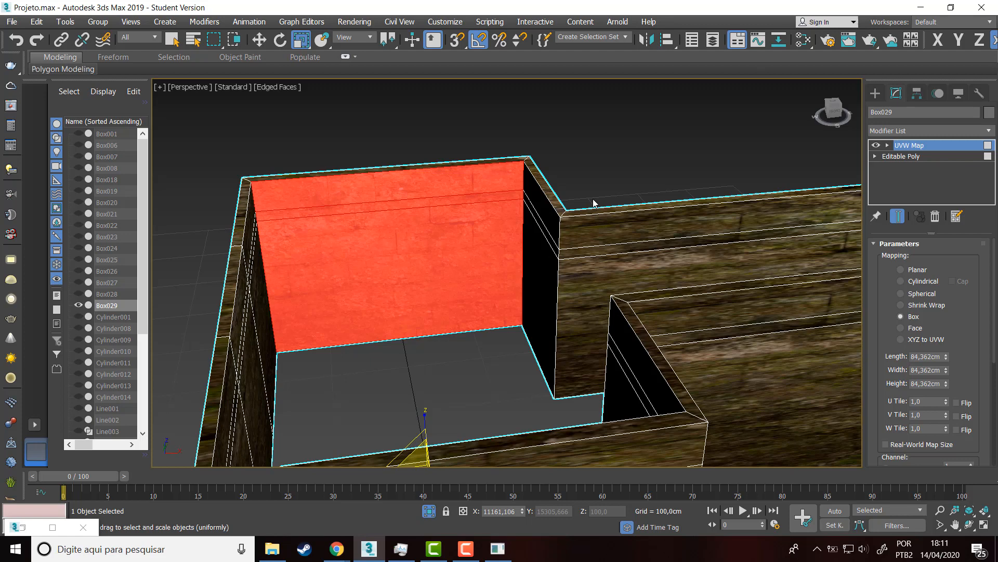
Copy the far wall's UVW Map modifier from the modifier stack.
{"action": "scroll", "coordinate": [649, 175], "scroll_direction": "up", "scroll_amount": 3}
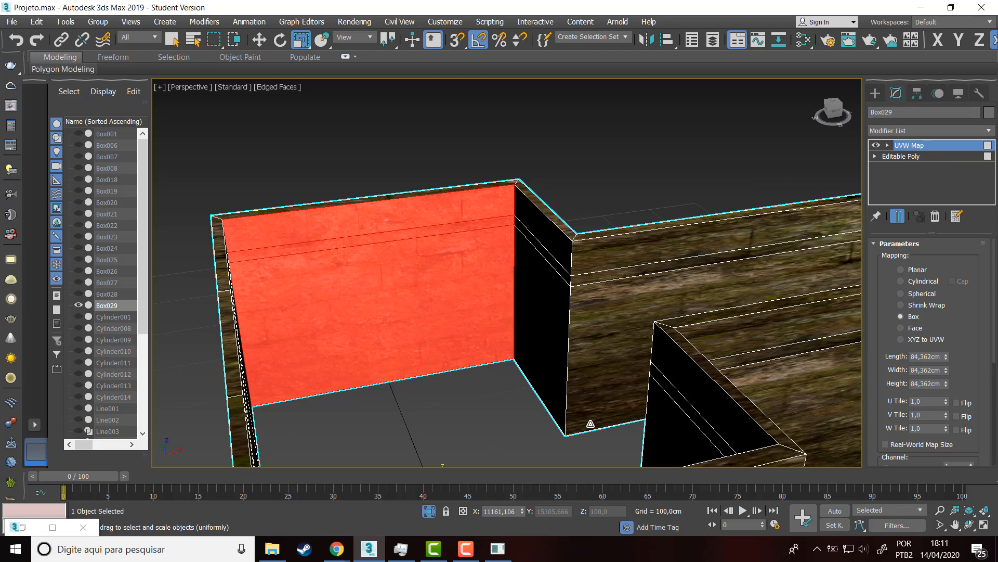
{"action": "right_click", "coordinate": [936, 149]}
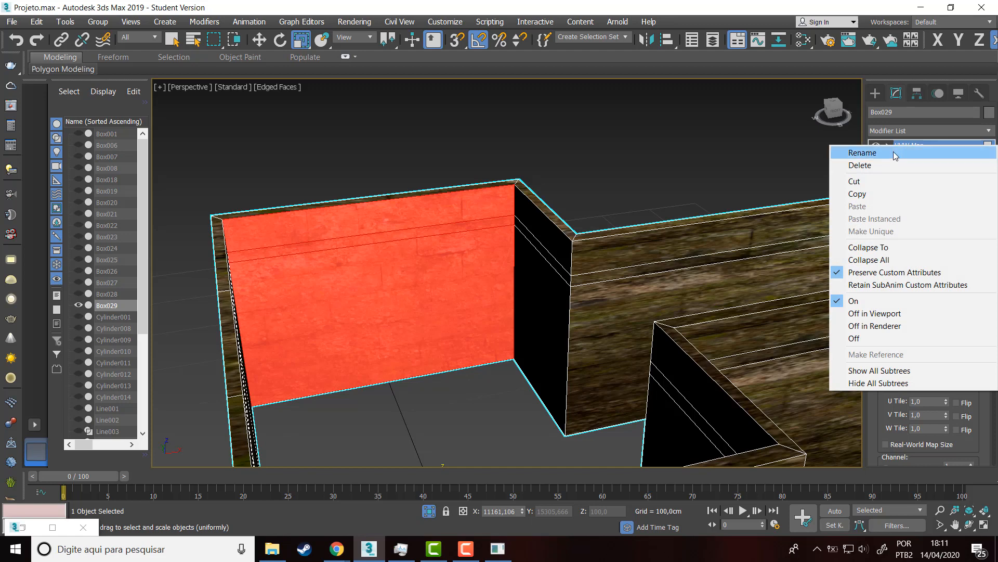
{"action": "left_click", "coordinate": [857, 194]}
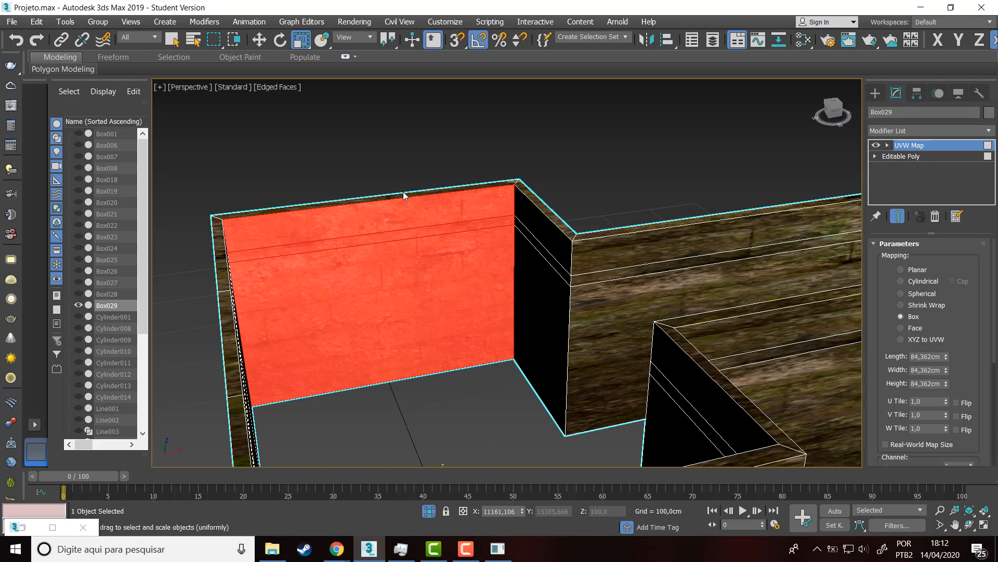
Convert the wall object to Editable Poly to bake in the far wall's Box mapping.
{"action": "right_click", "coordinate": [406, 217]}
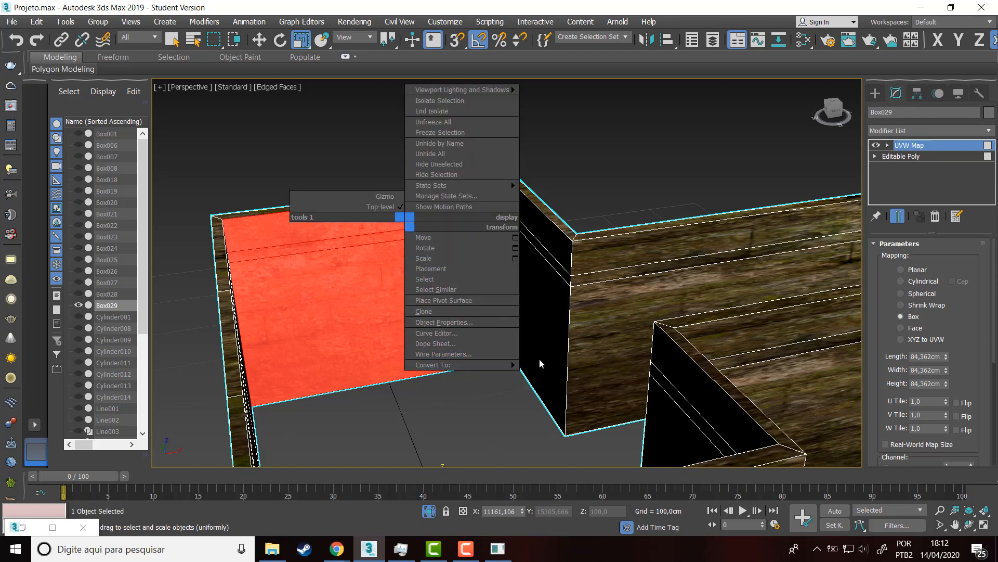
{"action": "mouse_move", "coordinate": [435, 364]}
{"action": "left_click", "coordinate": [552, 376]}
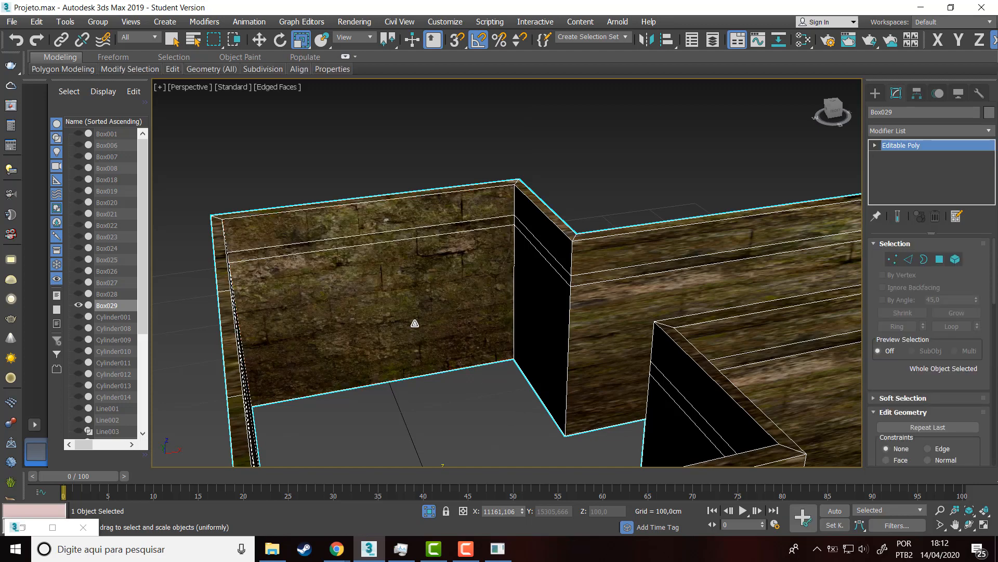
Select the three polygons of the long corridor wall beside the far wall and paste the copied UVW Map modifier onto them.
{"action": "middle_click_drag", "start_coordinate": [631, 124], "coordinate": [585, 123]}
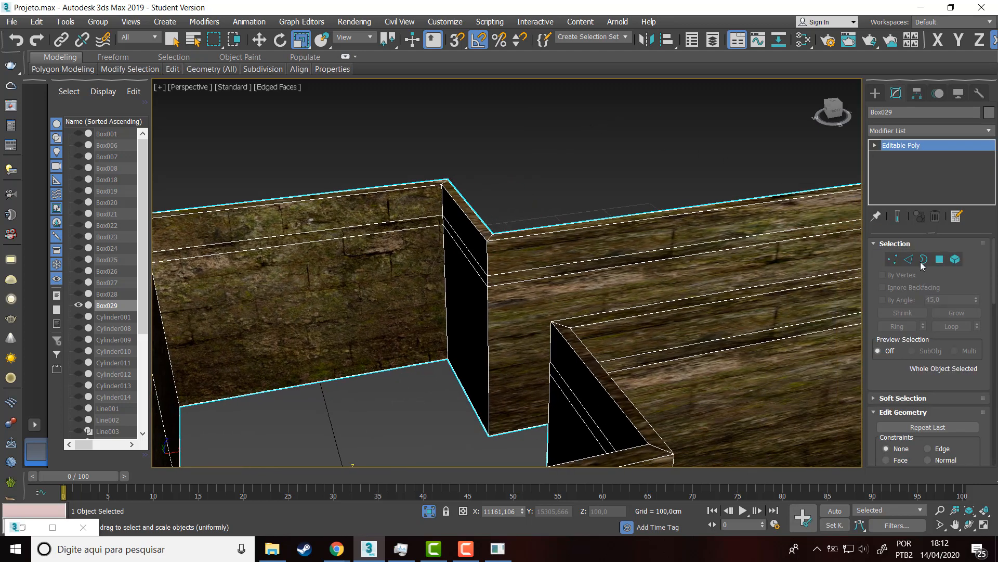
{"action": "left_click", "coordinate": [938, 259]}
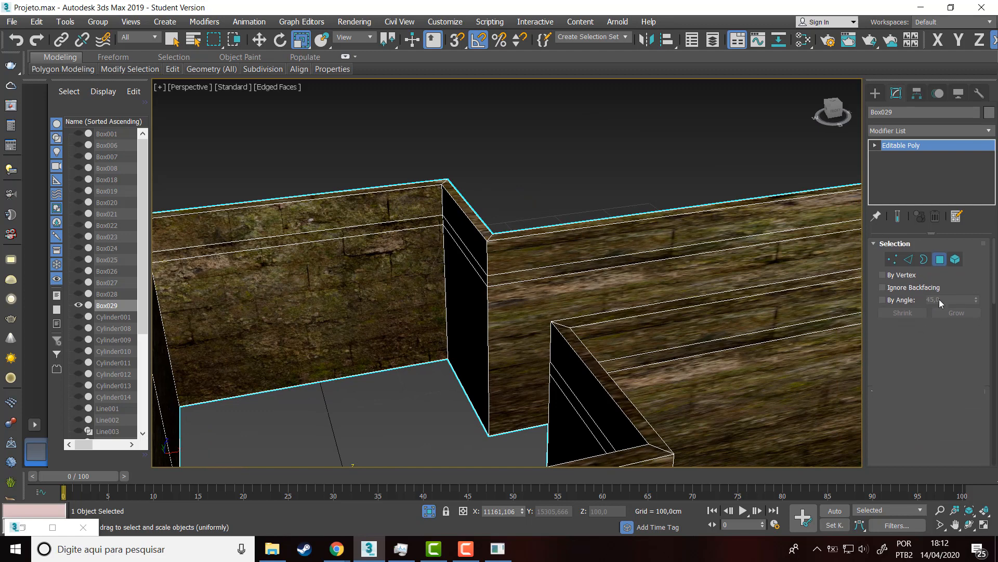
{"action": "left_click", "coordinate": [637, 246]}
{"action": "left_click", "coordinate": [637, 256], "text": "ctrl"}
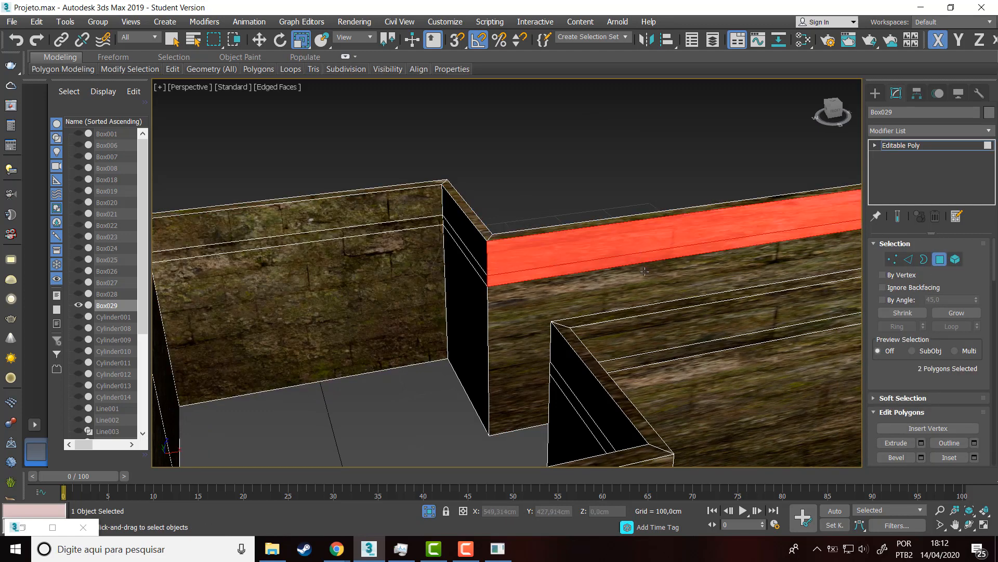
{"action": "left_click", "coordinate": [645, 271], "text": "ctrl"}
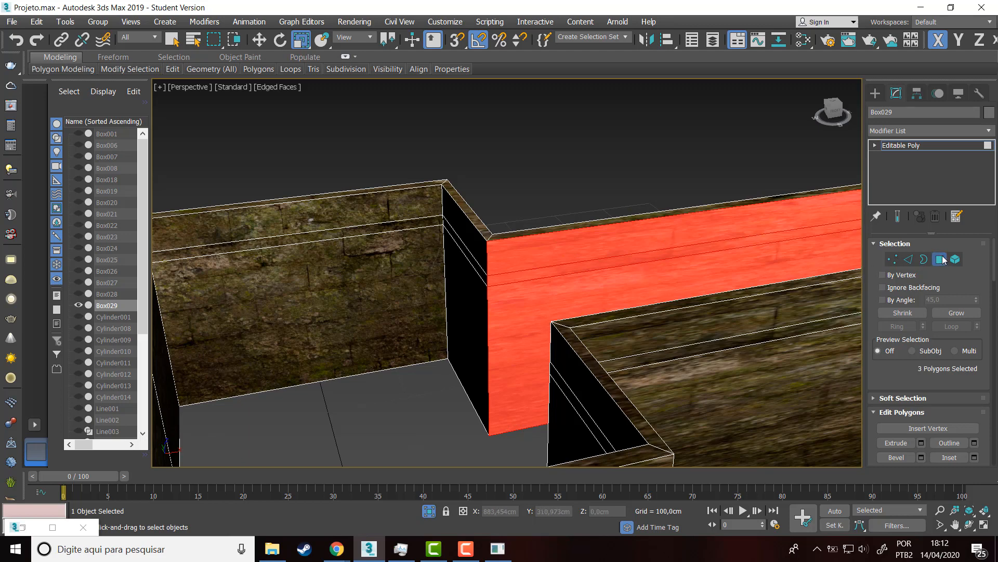
{"action": "right_click", "coordinate": [901, 173]}
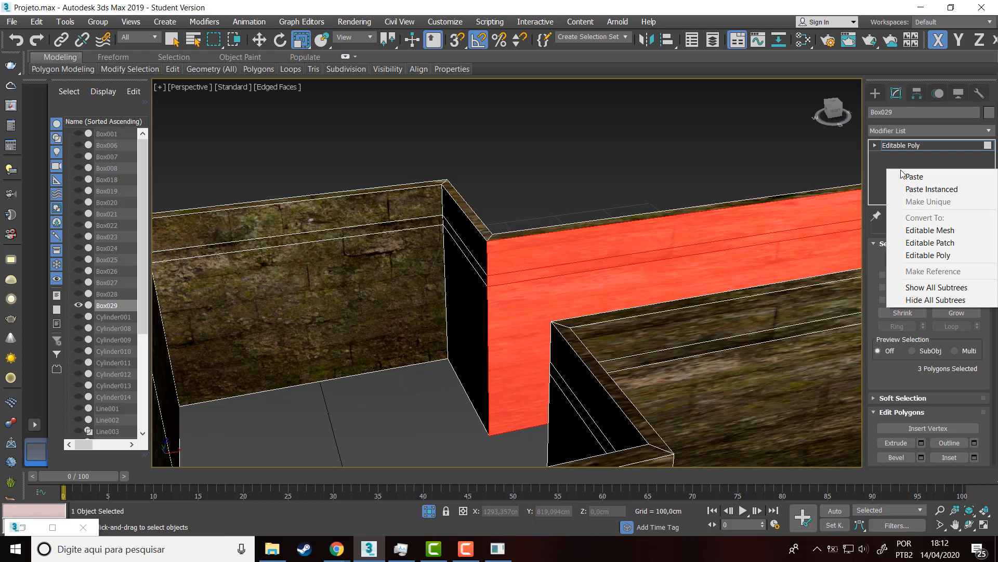
{"action": "left_click", "coordinate": [924, 178]}
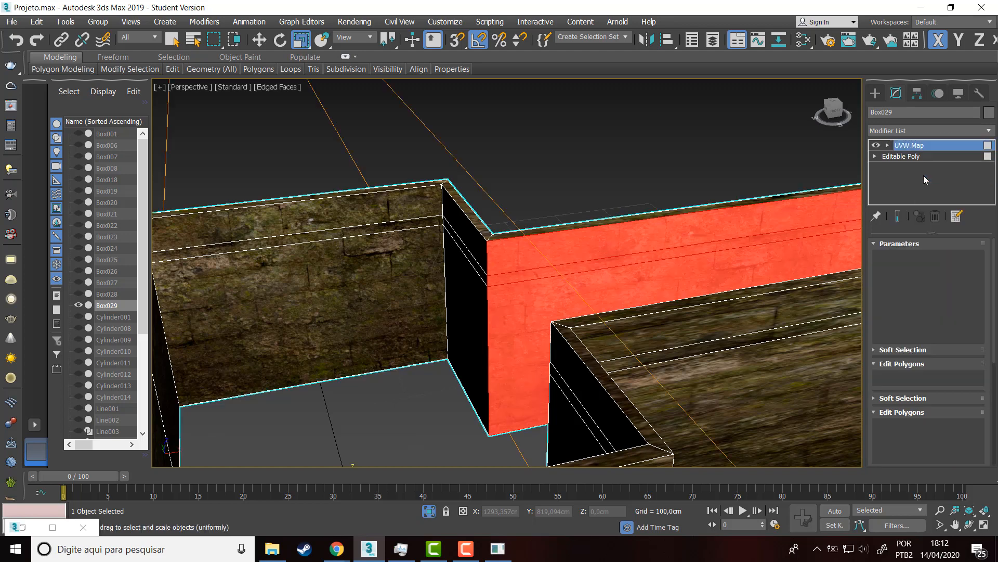
Examine the brick texture on the long corridor wall, the short connecting wall and the far wall around their shared corners.
{"action": "left_click", "coordinate": [561, 218]}
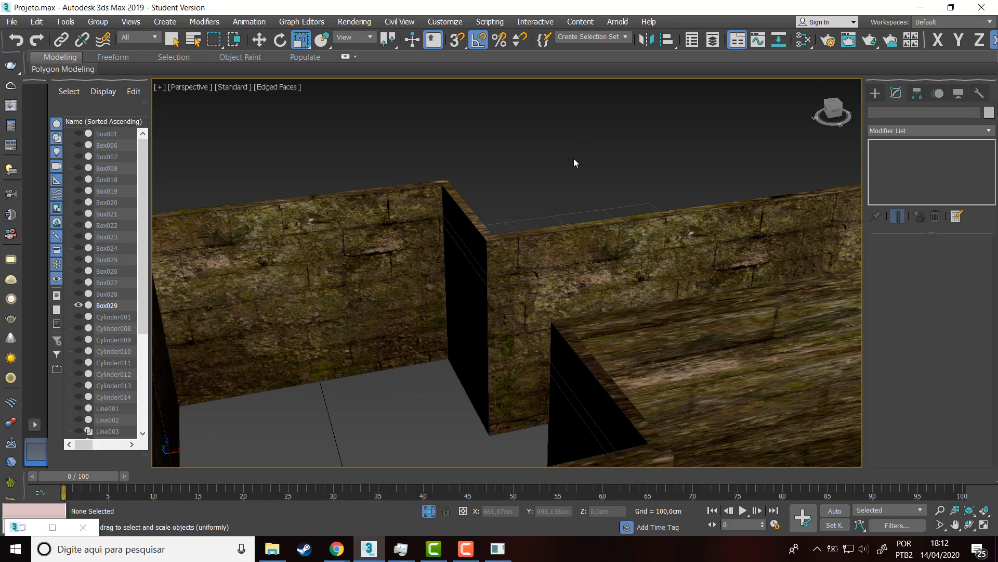
{"action": "scroll", "coordinate": [573, 158], "scroll_direction": "down", "scroll_amount": 4}
{"action": "middle_click_drag", "start_coordinate": [645, 174], "coordinate": [636, 311], "text": "alt"}
{"action": "scroll", "coordinate": [636, 310], "scroll_direction": "up", "scroll_amount": 4}
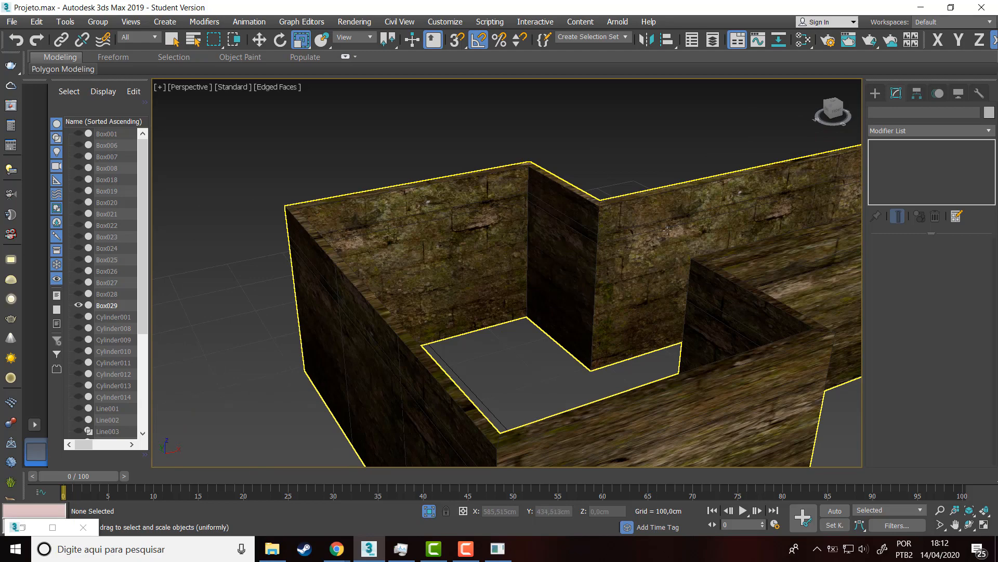
{"action": "scroll", "coordinate": [667, 231], "scroll_direction": "up", "scroll_amount": 2}
{"action": "left_click", "coordinate": [527, 223]}
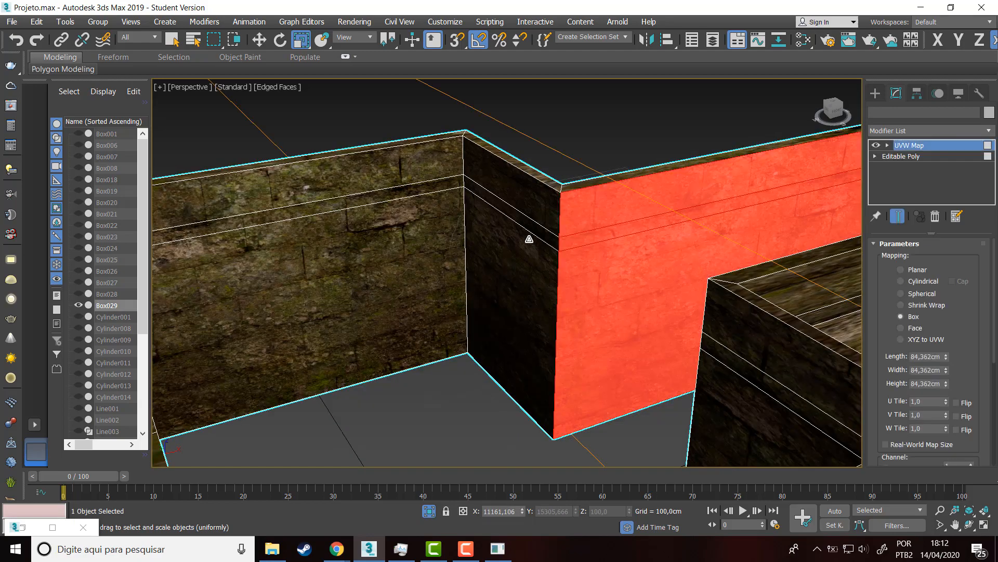
{"action": "middle_click_drag", "start_coordinate": [531, 238], "coordinate": [567, 232], "text": "alt"}
{"action": "scroll", "coordinate": [697, 224], "scroll_direction": "up", "scroll_amount": 2}
{"action": "middle_click_drag", "start_coordinate": [687, 200], "coordinate": [580, 191]}
{"action": "scroll", "coordinate": [578, 194], "scroll_direction": "down", "scroll_amount": 2}
{"action": "middle_click_drag", "start_coordinate": [568, 225], "coordinate": [619, 330]}
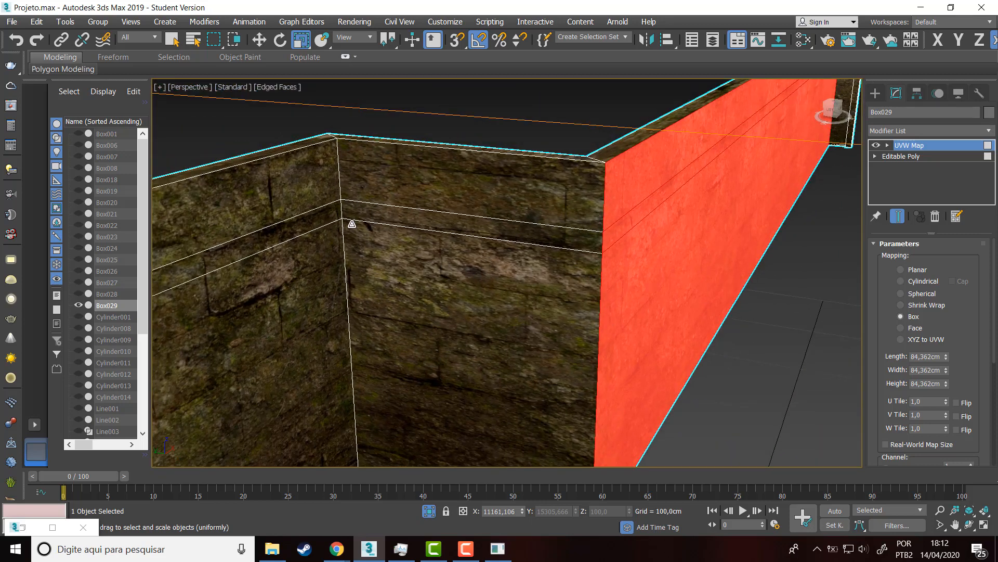
{"action": "scroll", "coordinate": [350, 223], "scroll_direction": "down", "scroll_amount": 3}
{"action": "scroll", "coordinate": [379, 245], "scroll_direction": "up", "scroll_amount": 3}
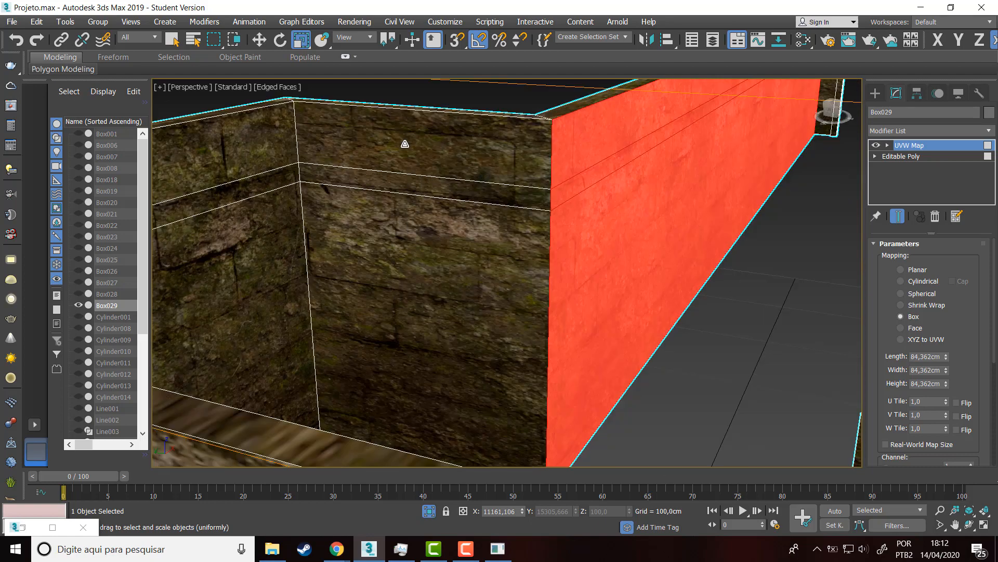
{"action": "scroll", "coordinate": [481, 198], "scroll_direction": "down", "scroll_amount": 4}
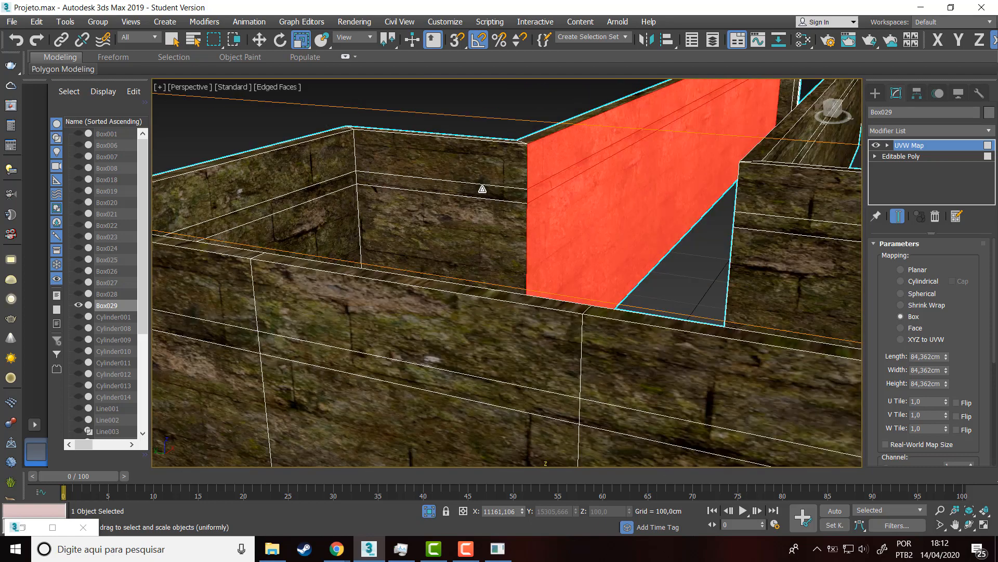
{"action": "middle_click_drag", "start_coordinate": [669, 208], "coordinate": [598, 226], "text": "alt"}
Convert the wall object to Editable Poly to bake in the long corridor wall's pasted mapping.
{"action": "right_click", "coordinate": [518, 204]}
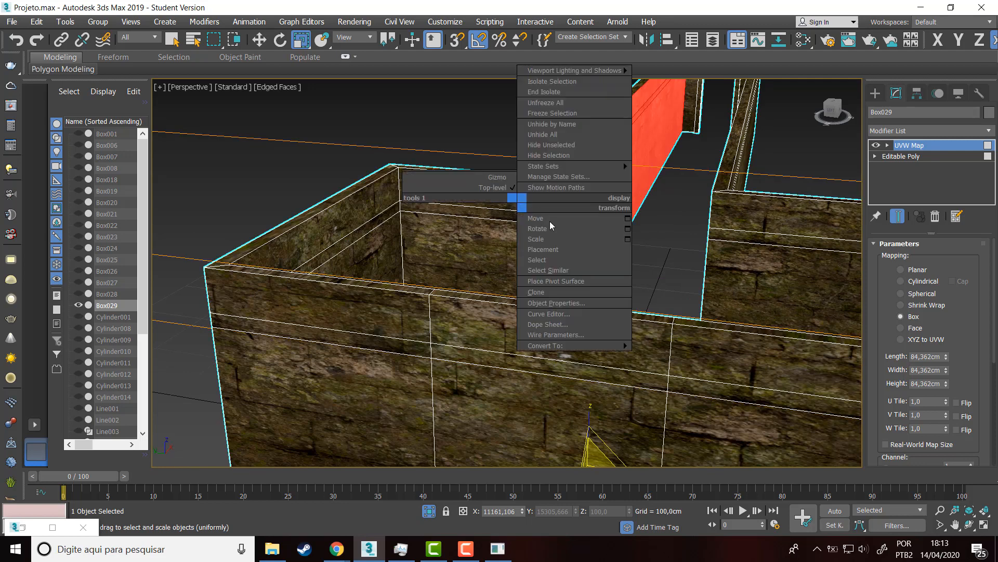
{"action": "mouse_move", "coordinate": [625, 346]}
{"action": "left_click", "coordinate": [676, 356]}
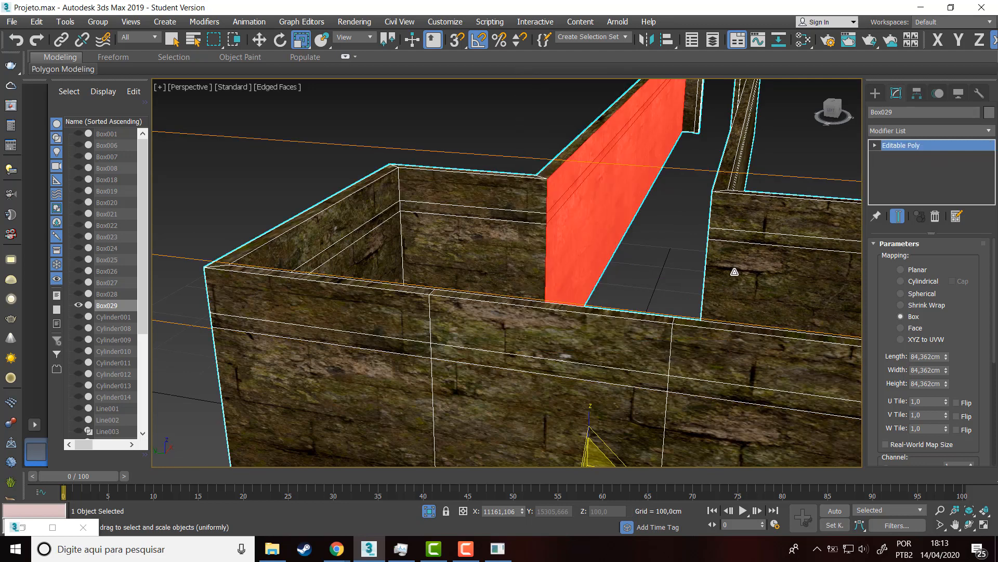
Select the three polygons of the short wall connecting the far and corridor walls and paste the copied UVW Map onto them.
{"action": "scroll", "coordinate": [481, 204], "scroll_direction": "up", "scroll_amount": 2}
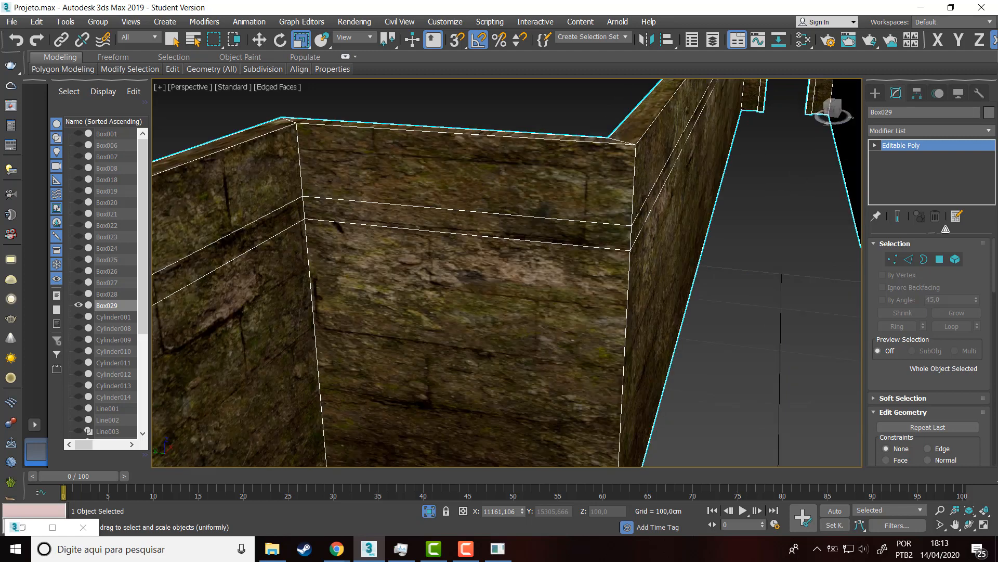
{"action": "left_click", "coordinate": [938, 260]}
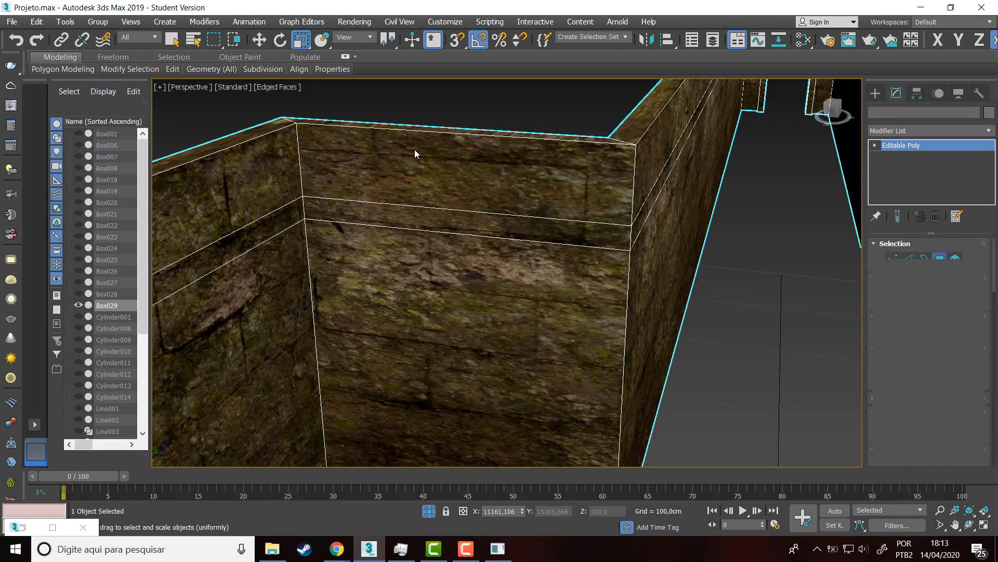
{"action": "left_click", "coordinate": [439, 164]}
{"action": "left_click", "coordinate": [450, 209], "text": "ctrl"}
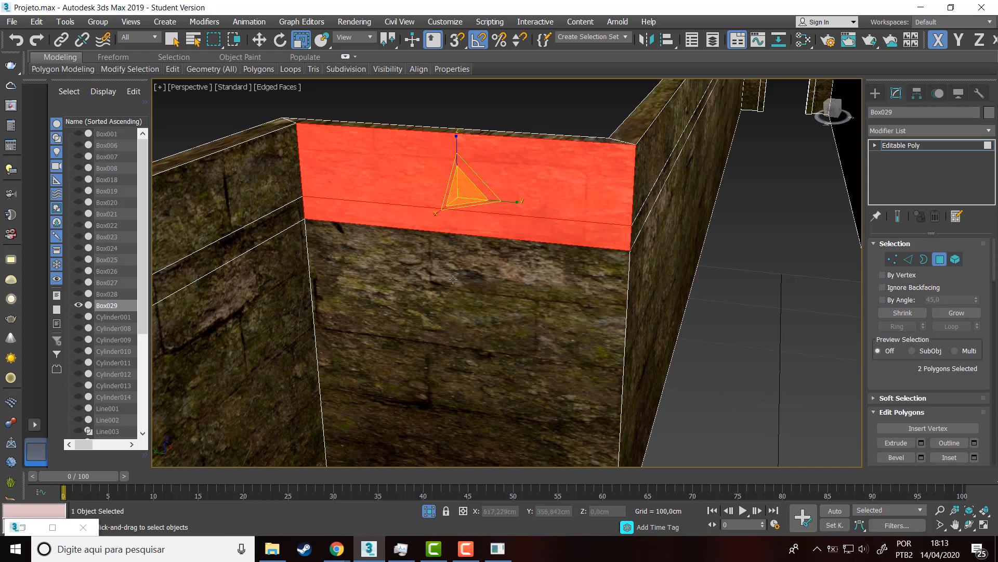
{"action": "left_click", "coordinate": [453, 294], "text": "ctrl"}
{"action": "scroll", "coordinate": [455, 276], "scroll_direction": "down", "scroll_amount": 2}
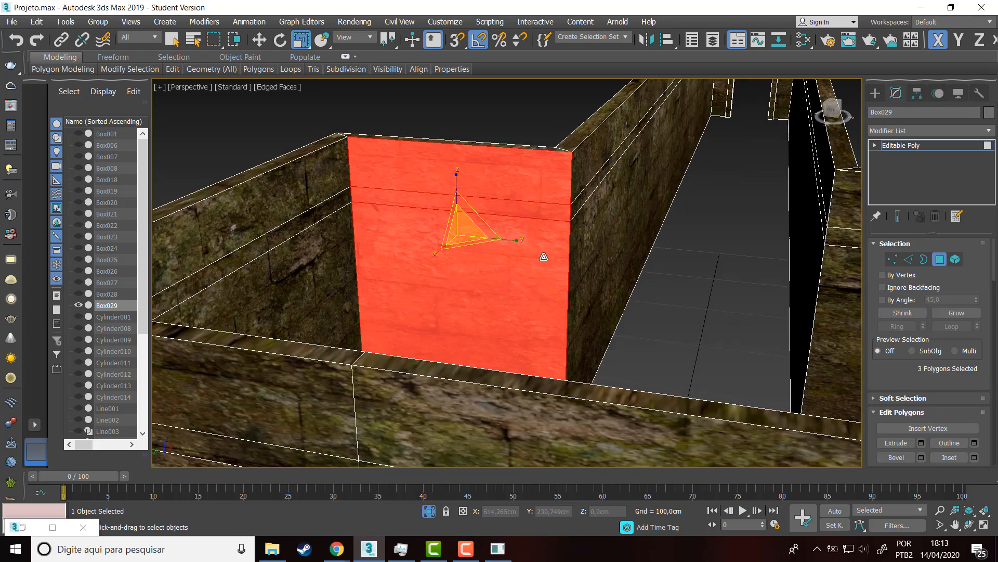
{"action": "right_click", "coordinate": [903, 171]}
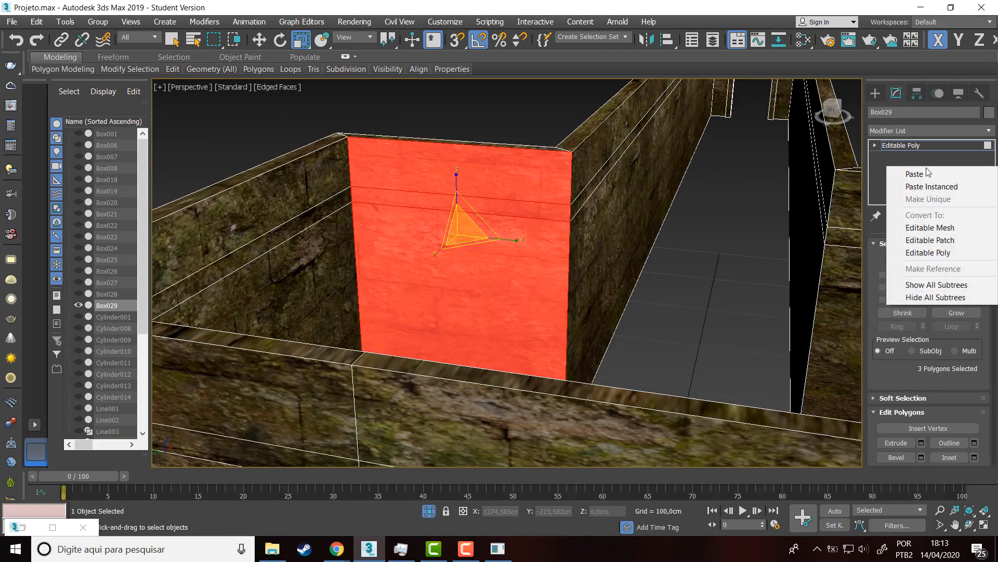
{"action": "left_click", "coordinate": [915, 174]}
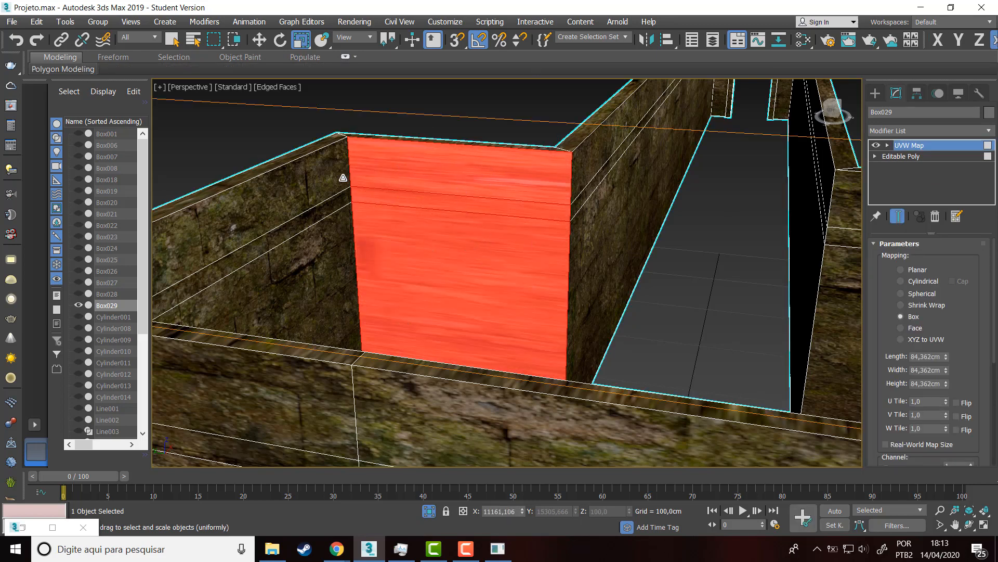
Scale the UVW Map gizmo along Y to remove the stretching and match the short wall's bricks to the adjoining far wall.
{"action": "scroll", "coordinate": [343, 180], "scroll_direction": "up", "scroll_amount": 3}
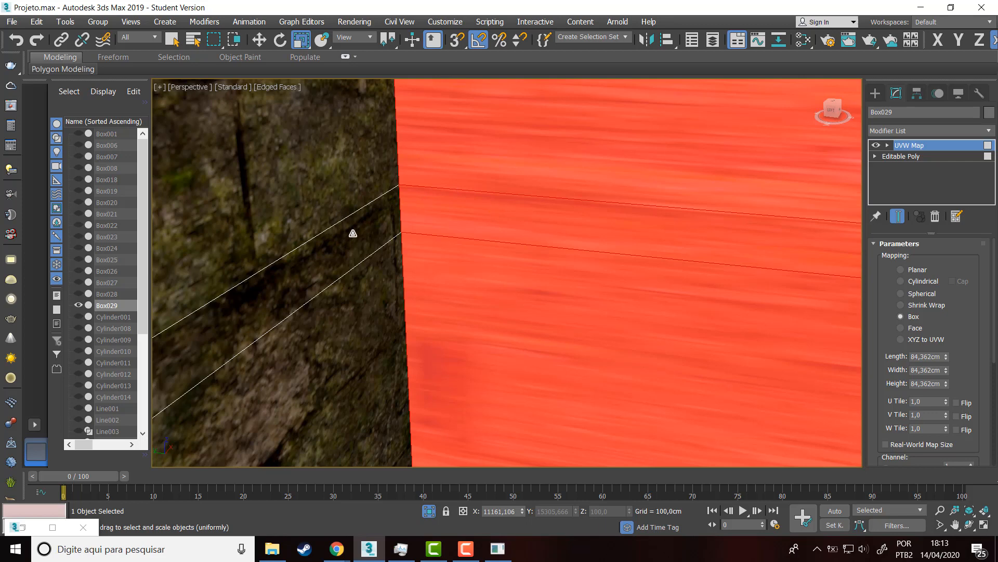
{"action": "scroll", "coordinate": [457, 224], "scroll_direction": "down", "scroll_amount": 5}
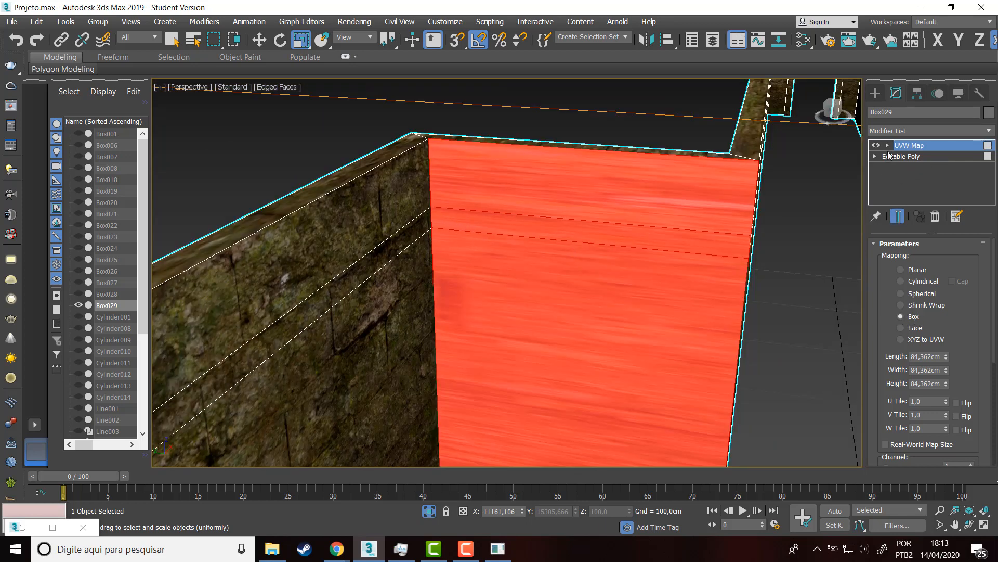
{"action": "left_click", "coordinate": [888, 145]}
{"action": "left_click", "coordinate": [912, 156]}
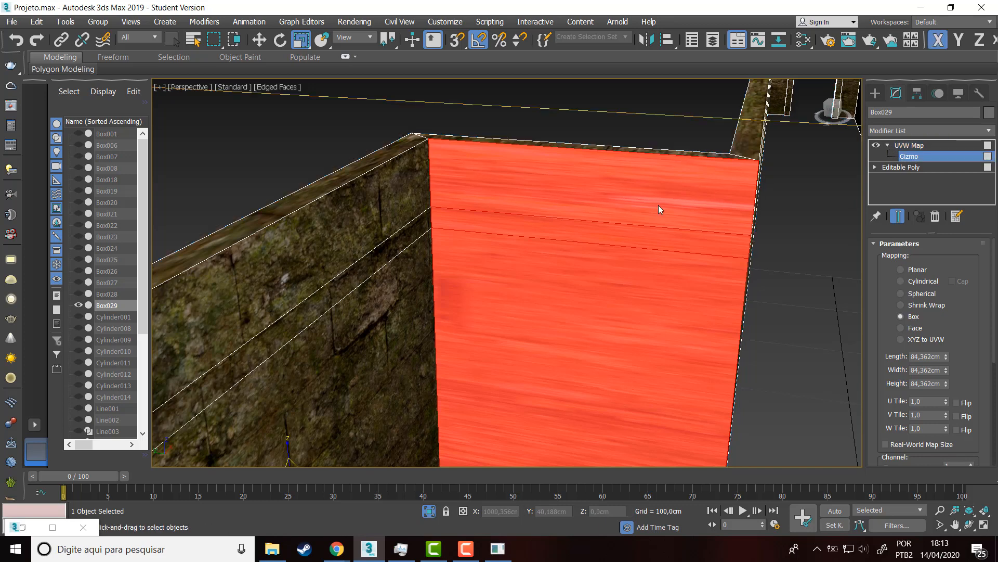
{"action": "scroll", "coordinate": [575, 212], "scroll_direction": "down", "scroll_amount": 4}
{"action": "scroll", "coordinate": [637, 206], "scroll_direction": "up", "scroll_amount": 2}
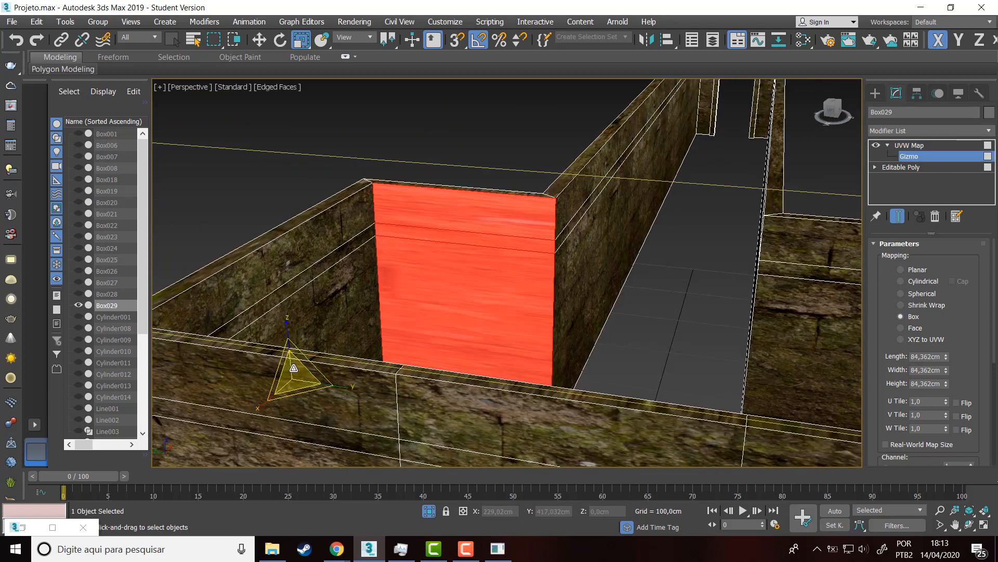
{"action": "scroll", "coordinate": [477, 240], "scroll_direction": "down", "scroll_amount": 2}
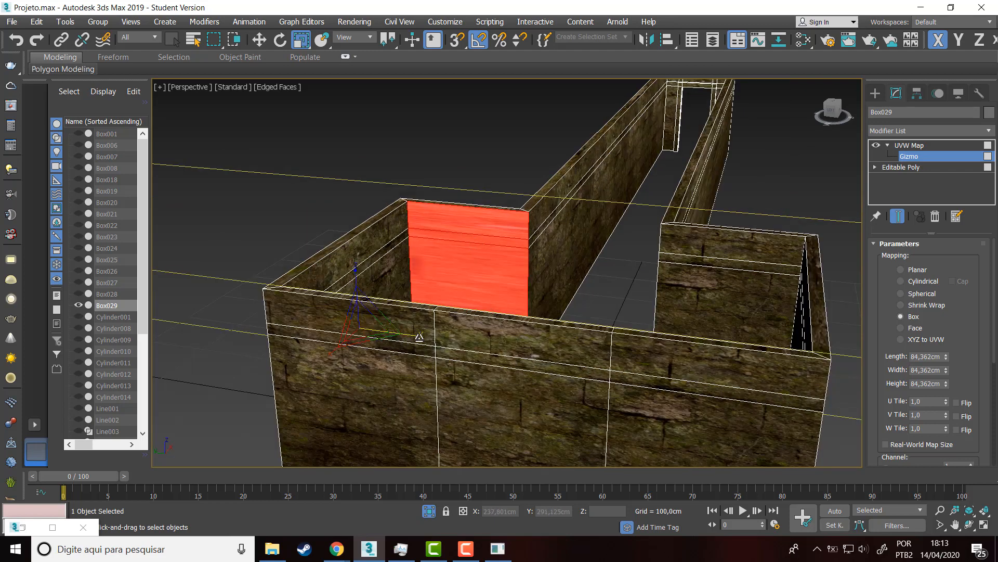
{"action": "left_click_drag", "start_coordinate": [419, 335], "coordinate": [48, 275]}
{"action": "scroll", "coordinate": [424, 232], "scroll_direction": "up", "scroll_amount": 6}
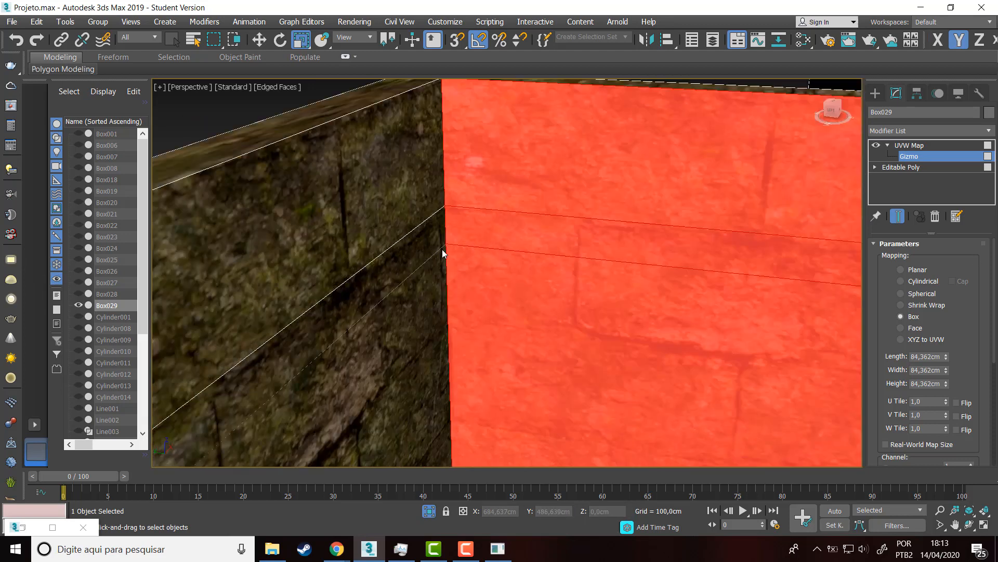
{"action": "scroll", "coordinate": [475, 238], "scroll_direction": "down", "scroll_amount": 6}
{"action": "middle_click_drag", "start_coordinate": [517, 297], "coordinate": [466, 369], "text": "alt"}
{"action": "left_click_drag", "start_coordinate": [441, 384], "coordinate": [442, 383]}
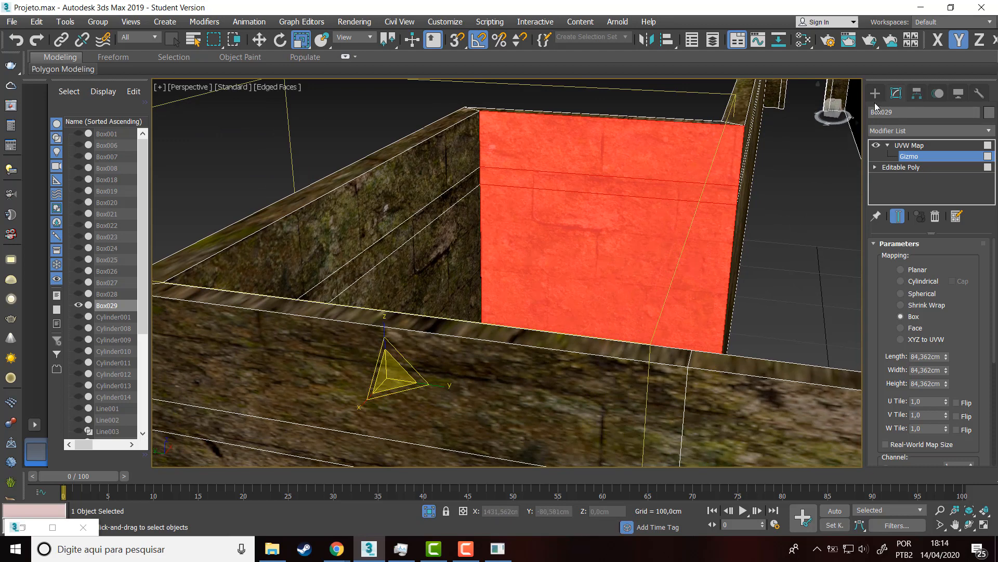
Convert the wall object to Editable Poly with the short wall's mapping and turn off the edged-faces display.
{"action": "right_click", "coordinate": [641, 212]}
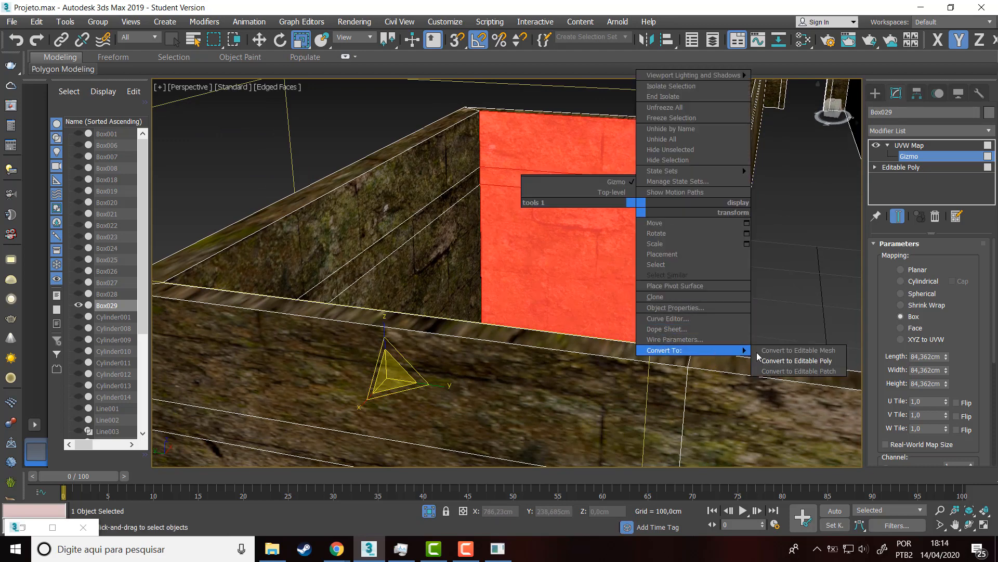
{"action": "left_click", "coordinate": [782, 363]}
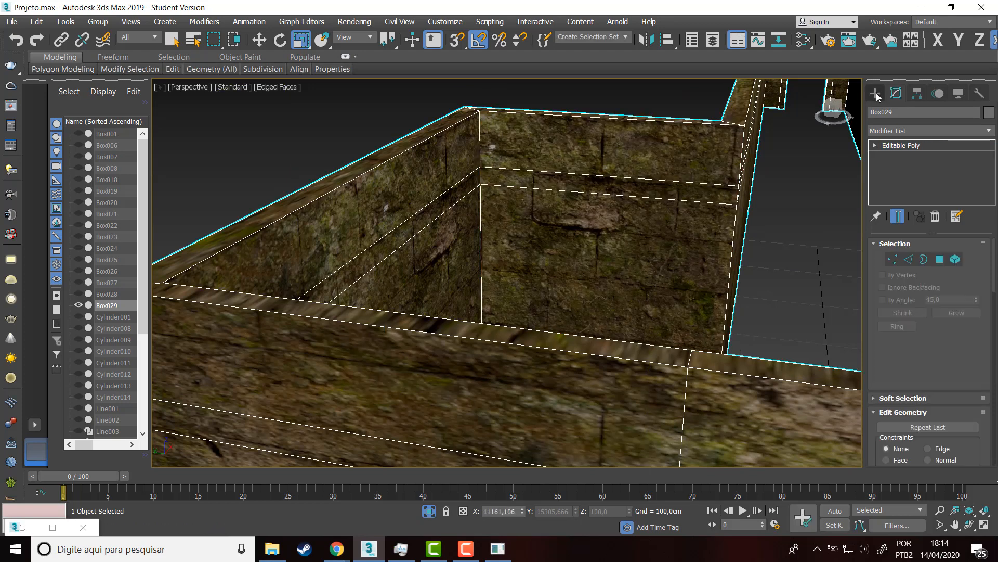
{"action": "left_click", "coordinate": [876, 94]}
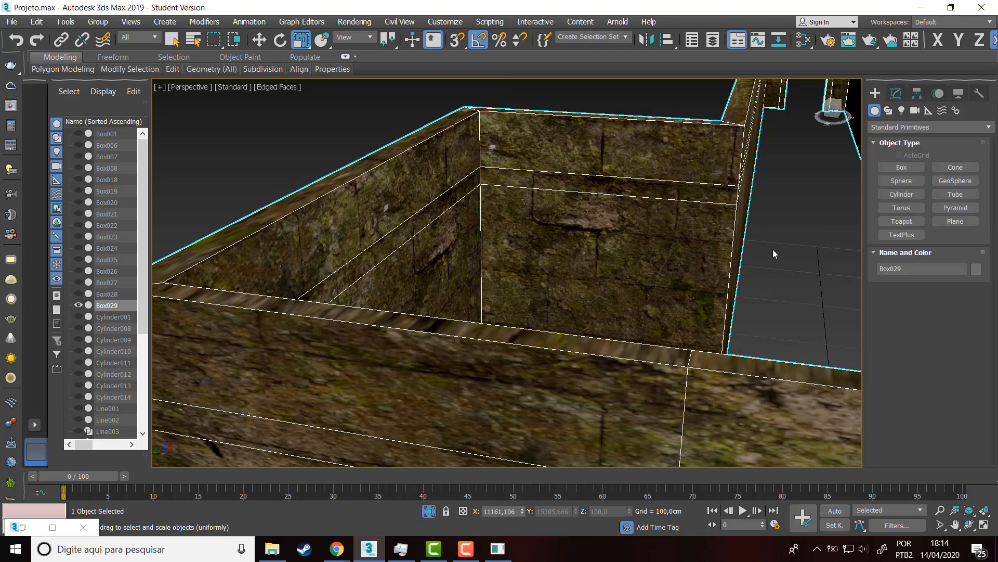
{"action": "key", "text": "F4"}
Examine the brick continuity at the room's inner corners and the texture on the remaining outer and corridor walls.
{"action": "scroll", "coordinate": [383, 219], "scroll_direction": "down", "scroll_amount": 2}
{"action": "middle_click_drag", "start_coordinate": [491, 212], "coordinate": [476, 212], "text": "alt"}
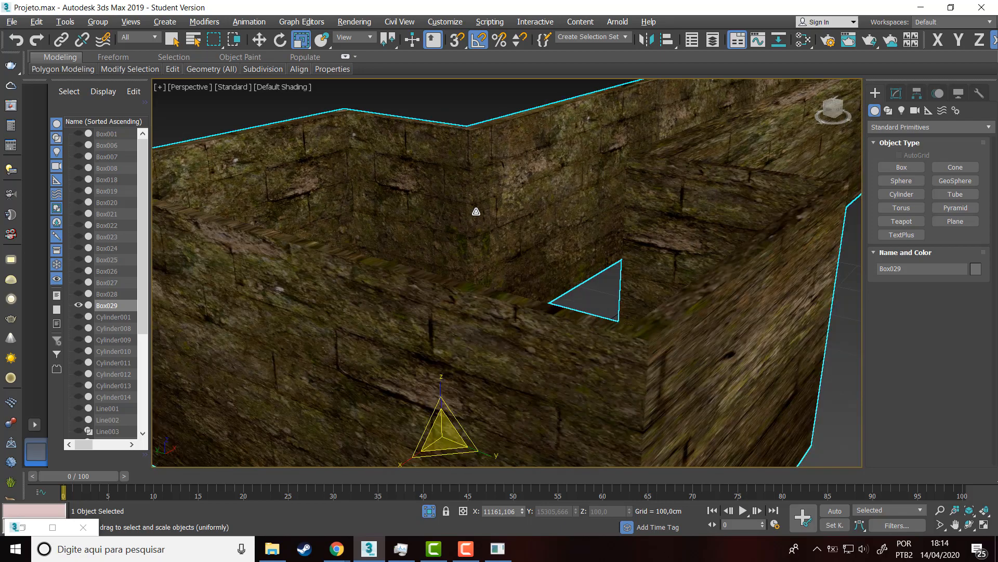
{"action": "scroll", "coordinate": [352, 167], "scroll_direction": "up", "scroll_amount": 5}
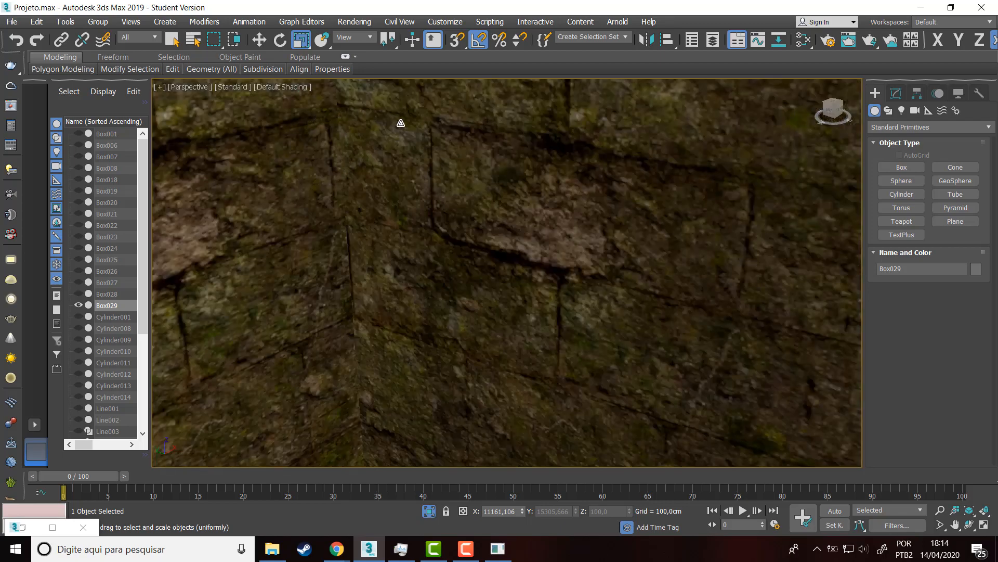
{"action": "scroll", "coordinate": [470, 229], "scroll_direction": "down", "scroll_amount": 5}
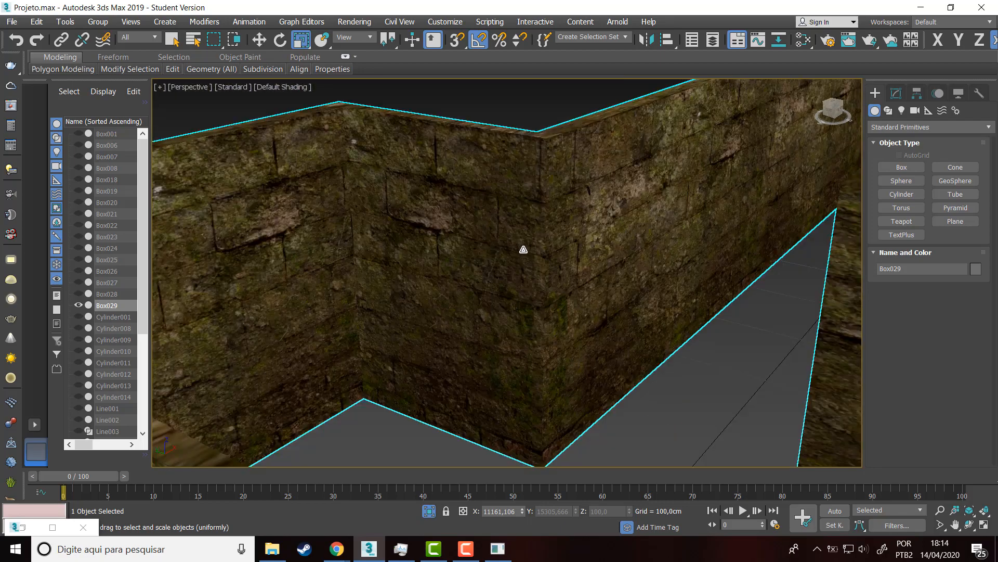
{"action": "scroll", "coordinate": [606, 189], "scroll_direction": "down", "scroll_amount": 5}
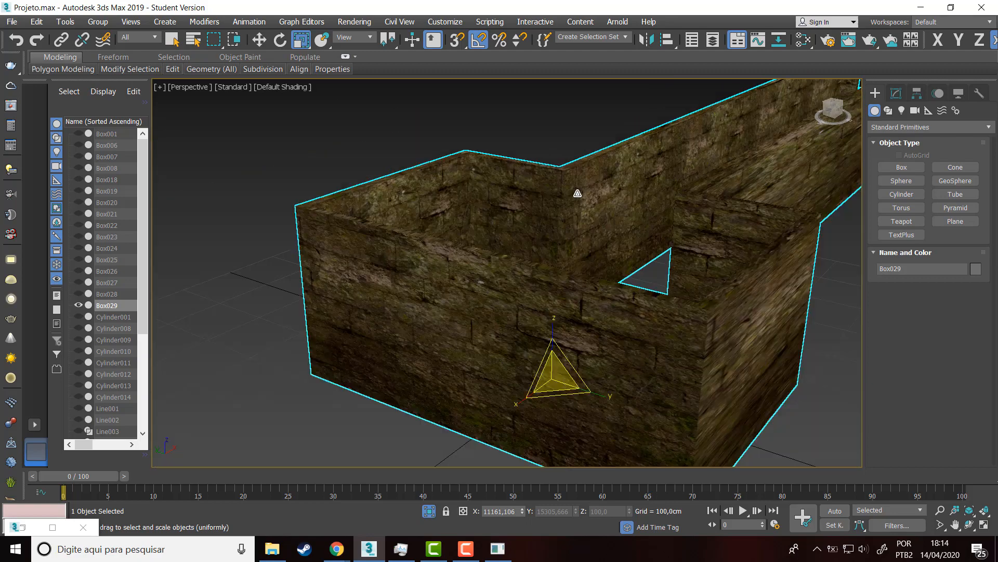
{"action": "middle_click_drag", "start_coordinate": [686, 260], "coordinate": [500, 261], "text": "alt"}
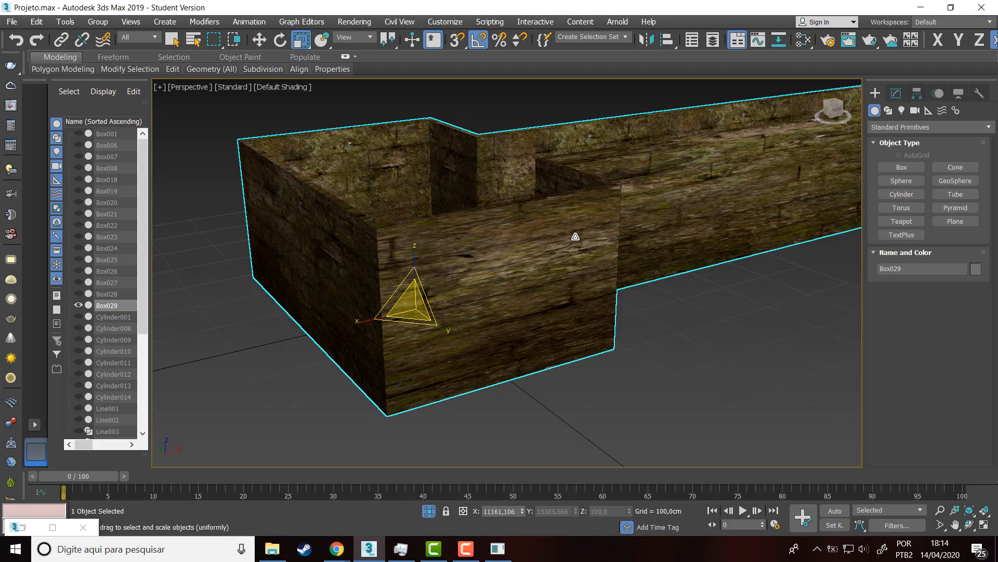
{"action": "middle_click_drag", "start_coordinate": [604, 187], "coordinate": [623, 201], "text": "alt"}
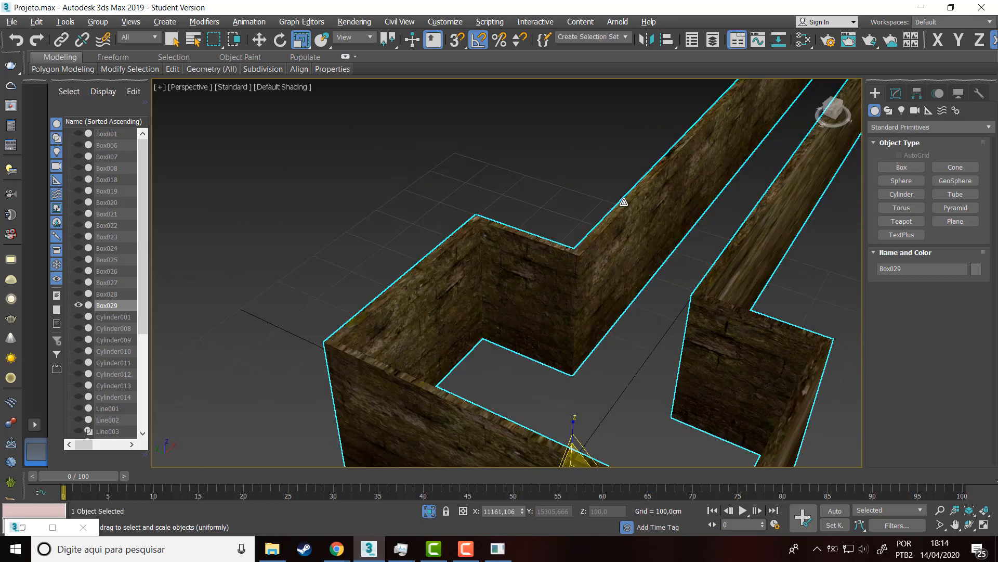